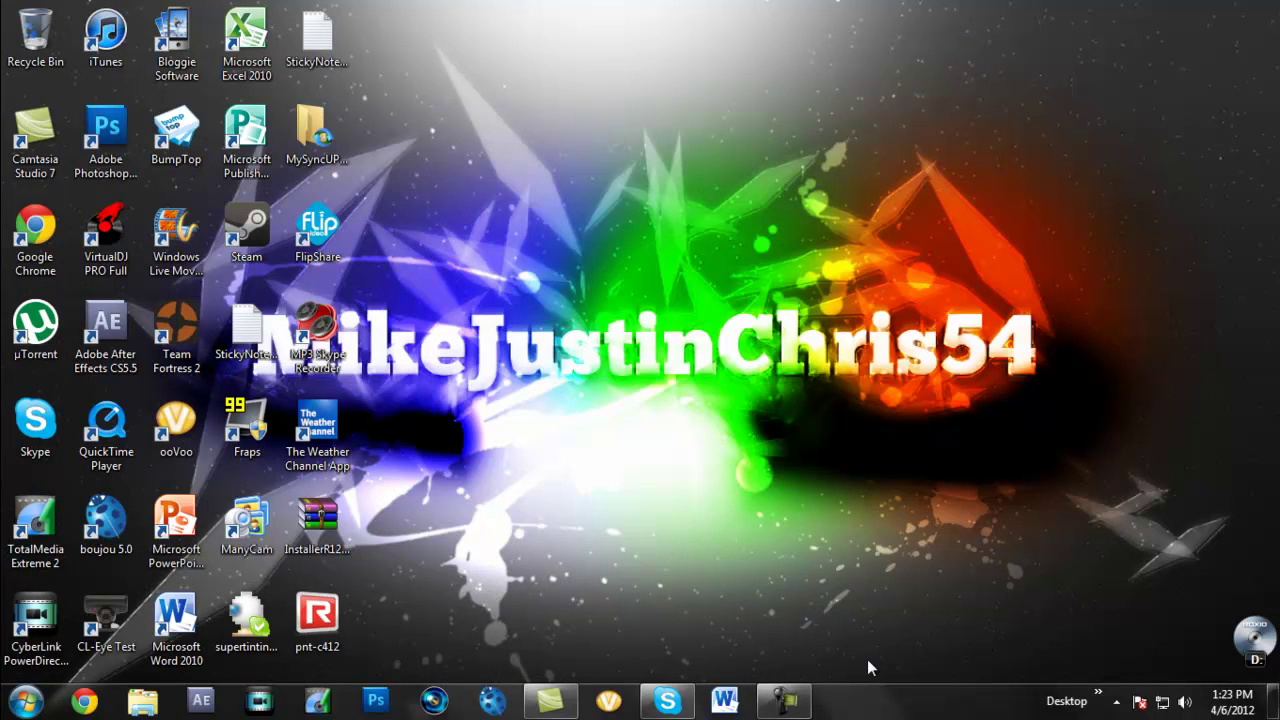
# Step: Switch to Adobe After Effects with its empty untitled project
pyautogui.moveTo(1278, 2); pyautogui.dragTo(364, 637)
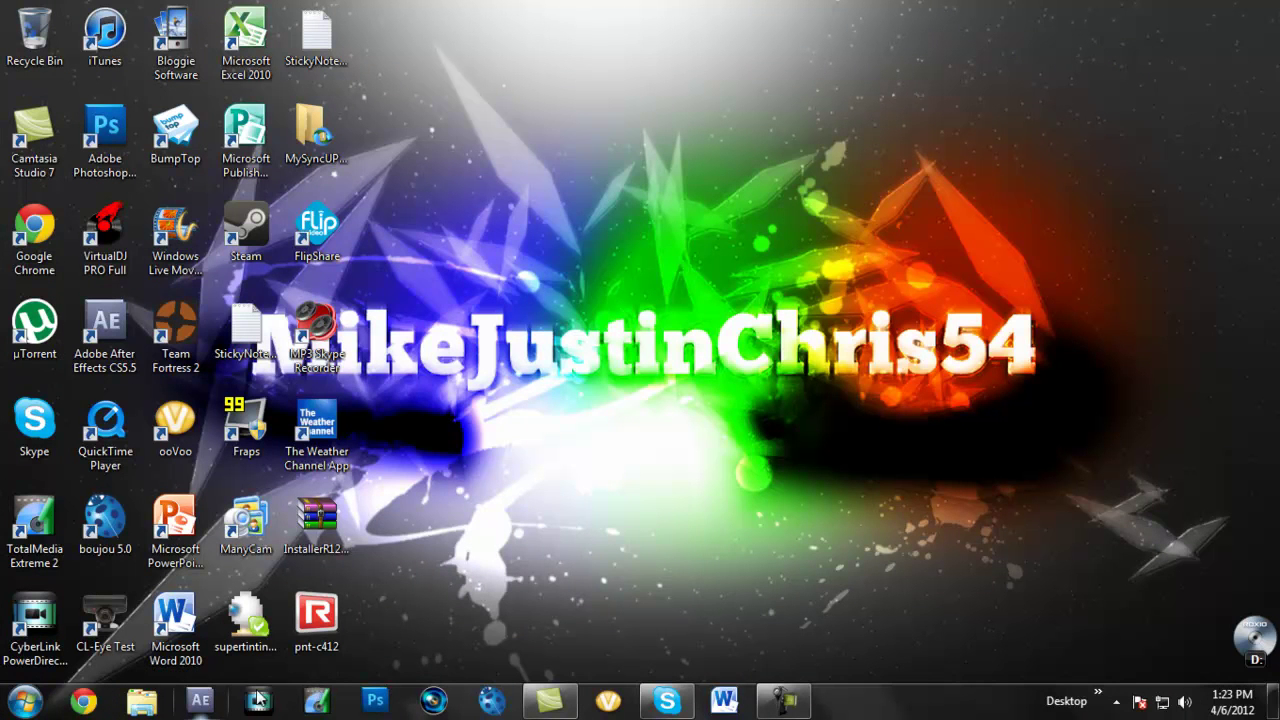
pyautogui.click(198, 704)
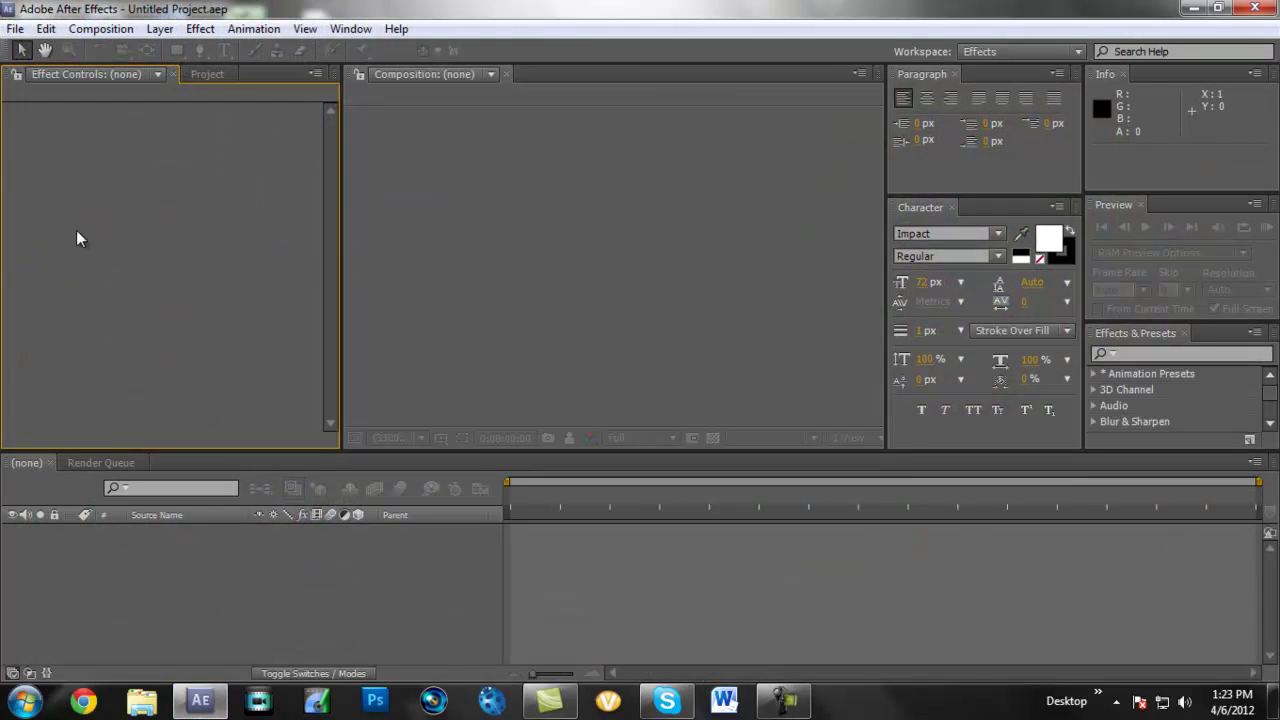
pyautogui.click(15, 29)
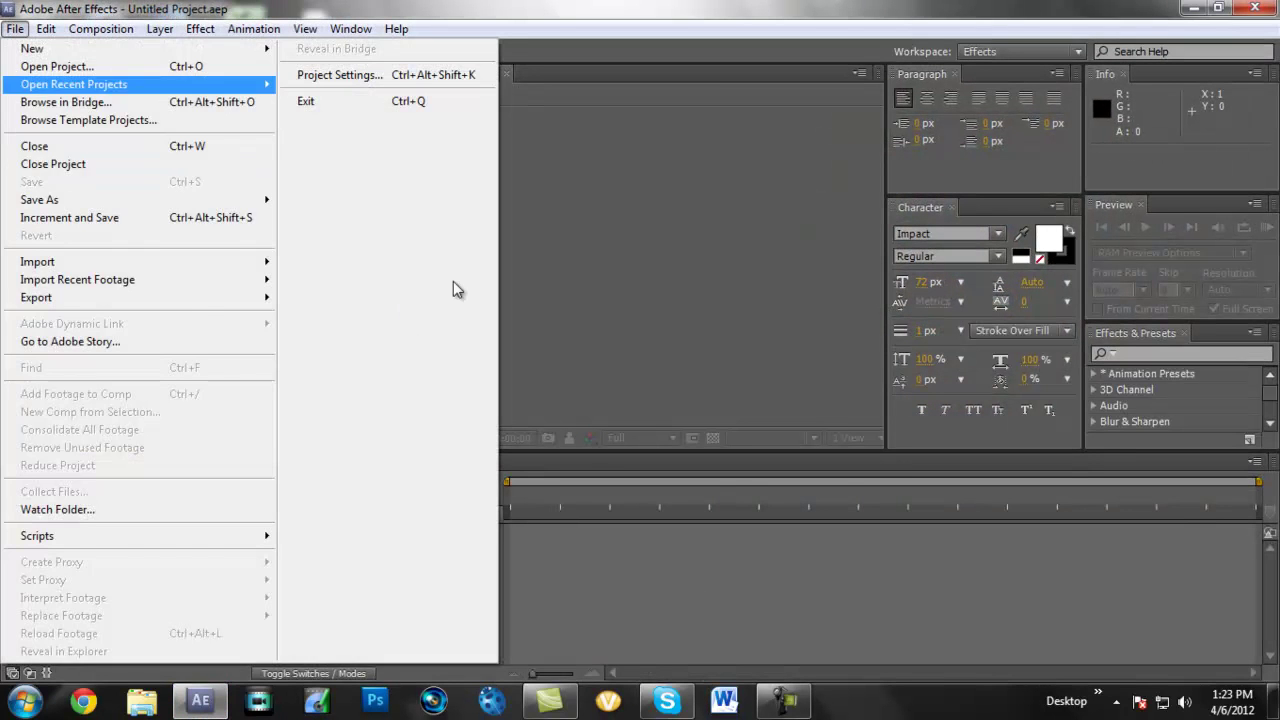
pyautogui.moveTo(200, 29)
pyautogui.press('Left')
pyautogui.press('Left')
pyautogui.press('Left')
pyautogui.press('Left')
pyautogui.press('Right')
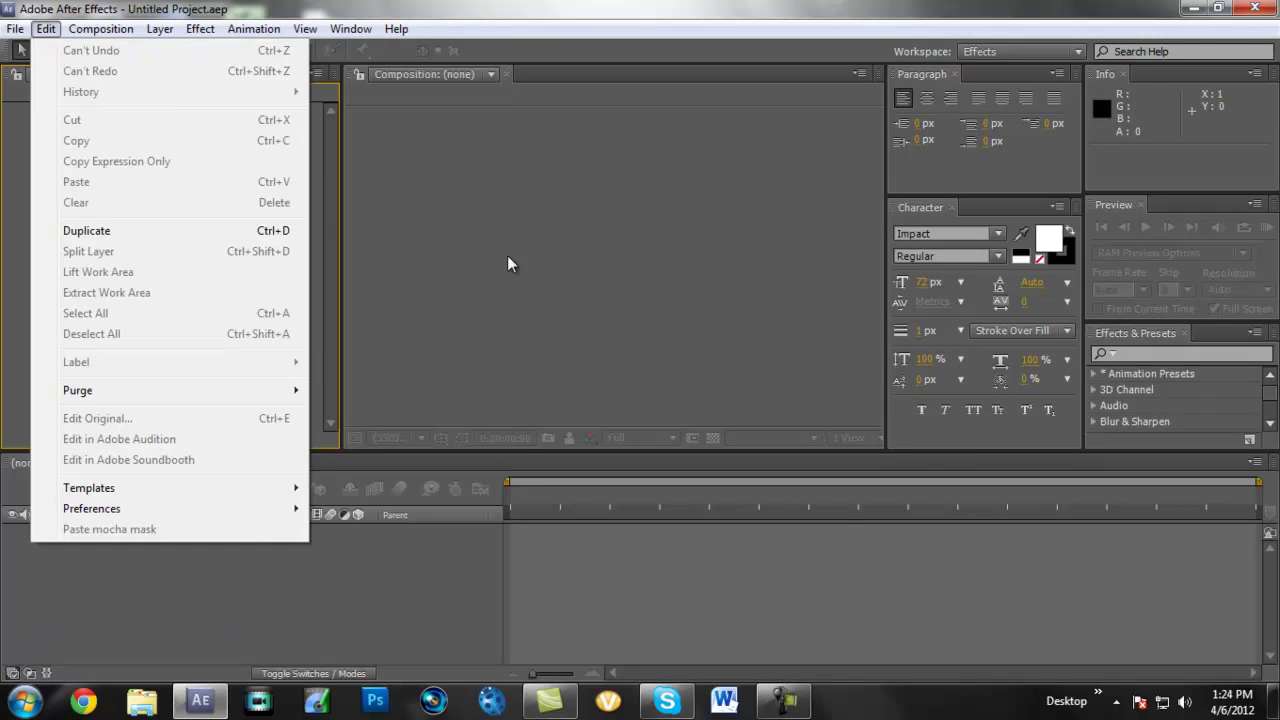
pyautogui.press('Left')
pyautogui.press('Down')
pyautogui.press('Down')
pyautogui.press('Down')
pyautogui.press('Down')
pyautogui.press('Down')
pyautogui.press('Down')
pyautogui.press('Down')
pyautogui.press('Down')
pyautogui.press('Down')
pyautogui.press('Down')
pyautogui.press('Down')
pyautogui.press('Down')
pyautogui.press('Down')
pyautogui.press('Down')
pyautogui.press('Down')
pyautogui.press('Up')
pyautogui.press('Up')
pyautogui.press('Up')
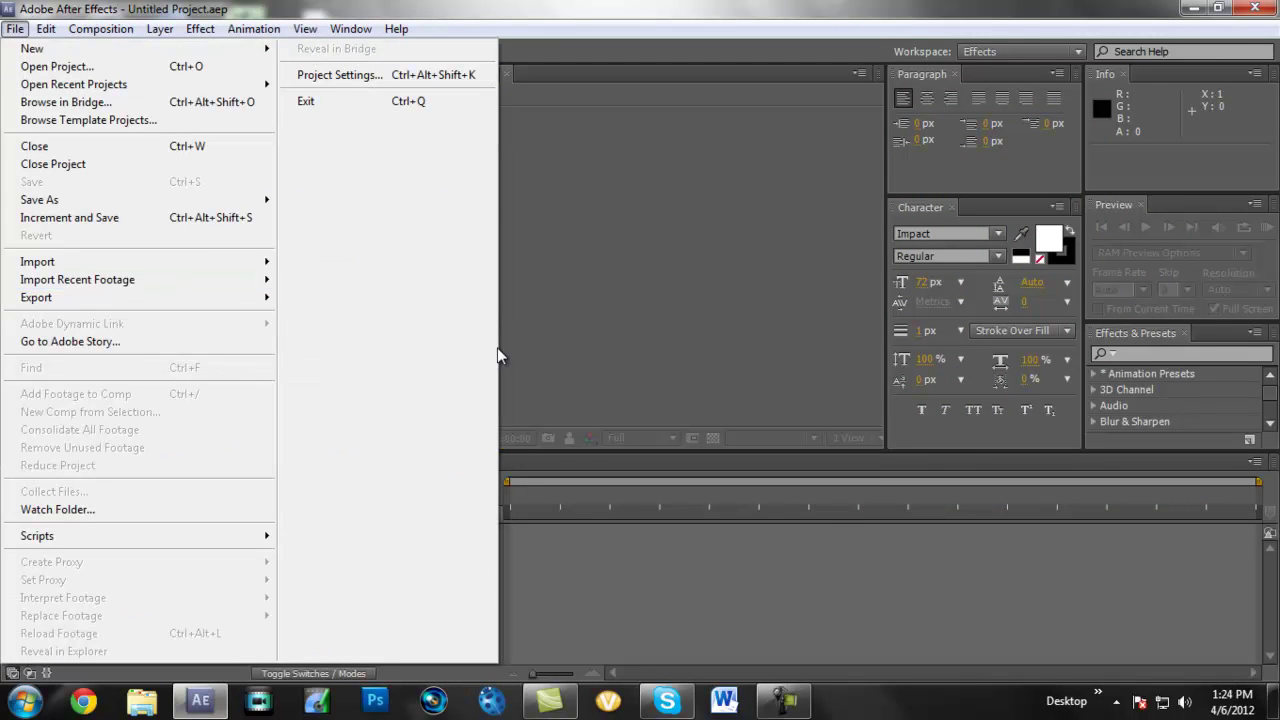
pyautogui.press('Right')
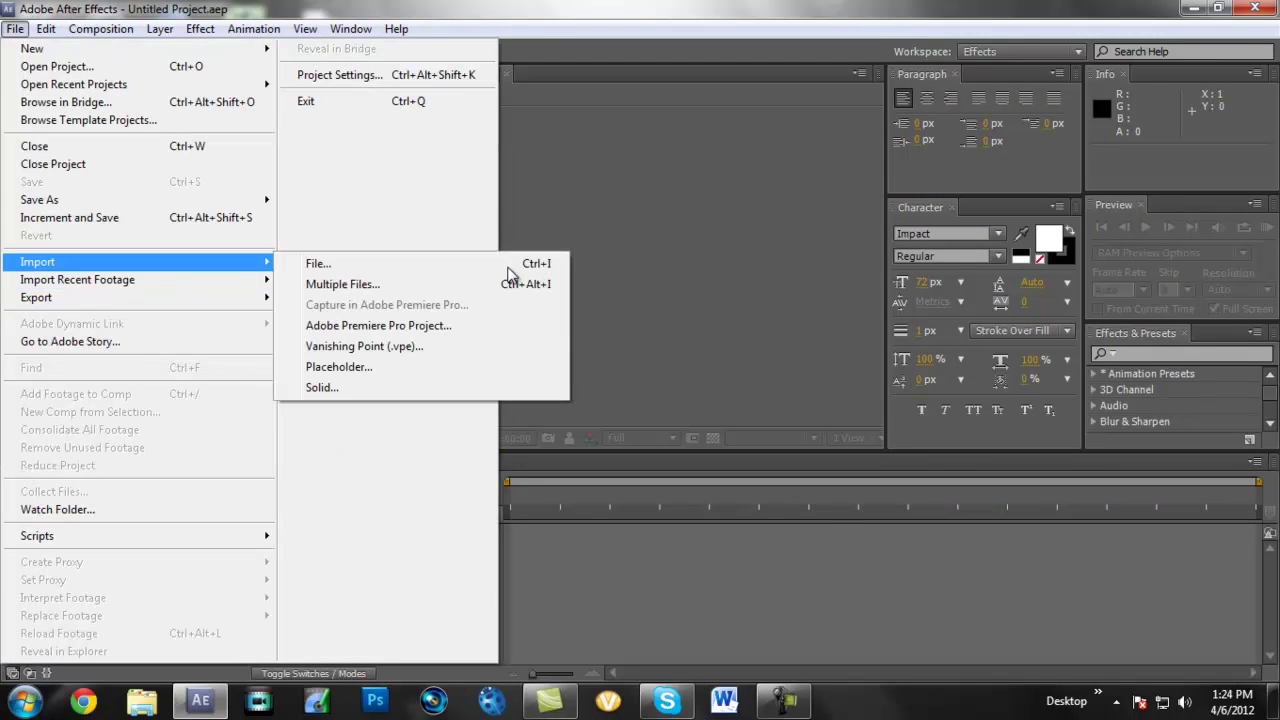
pyautogui.click(507, 162)
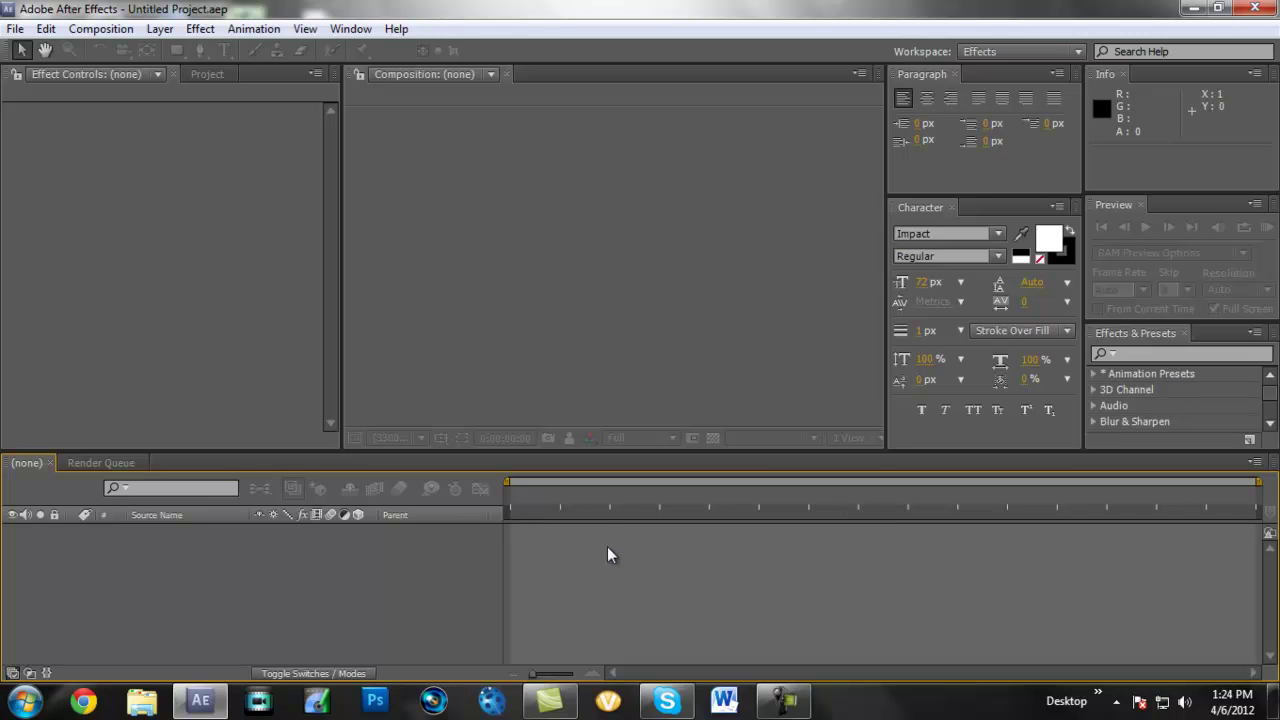
pyautogui.press('super+d')
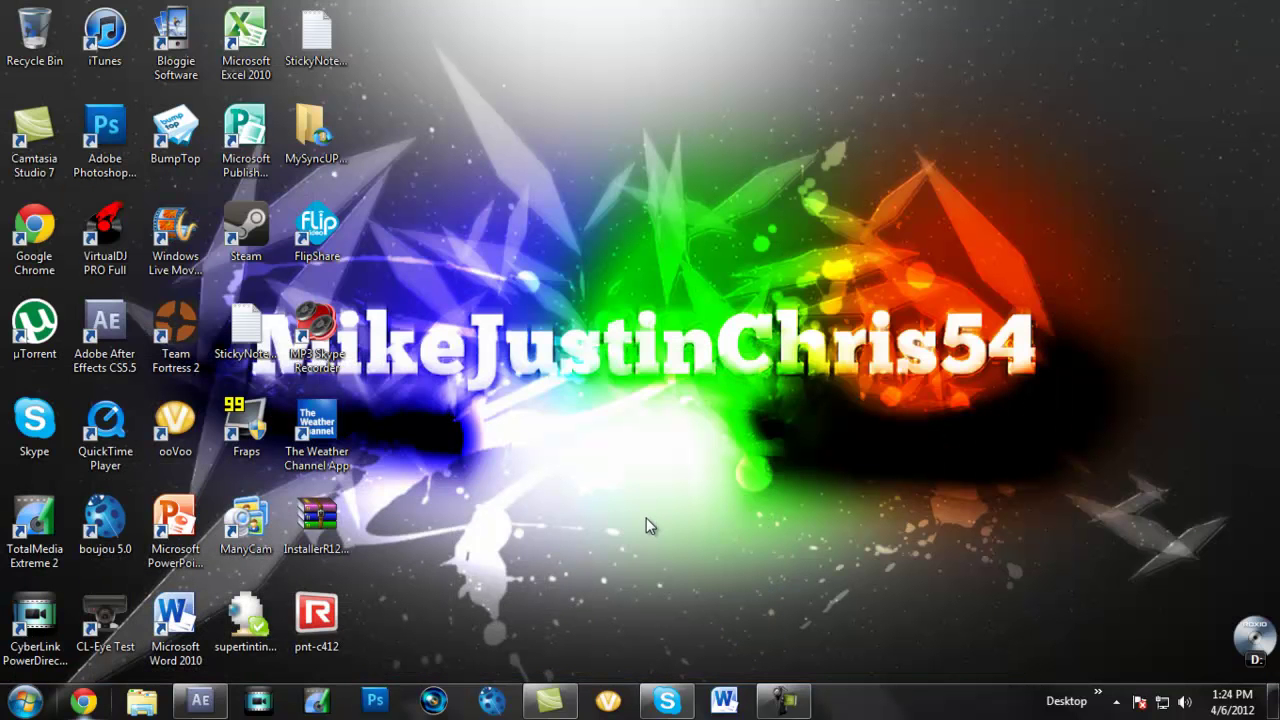
pyautogui.press('super+d')
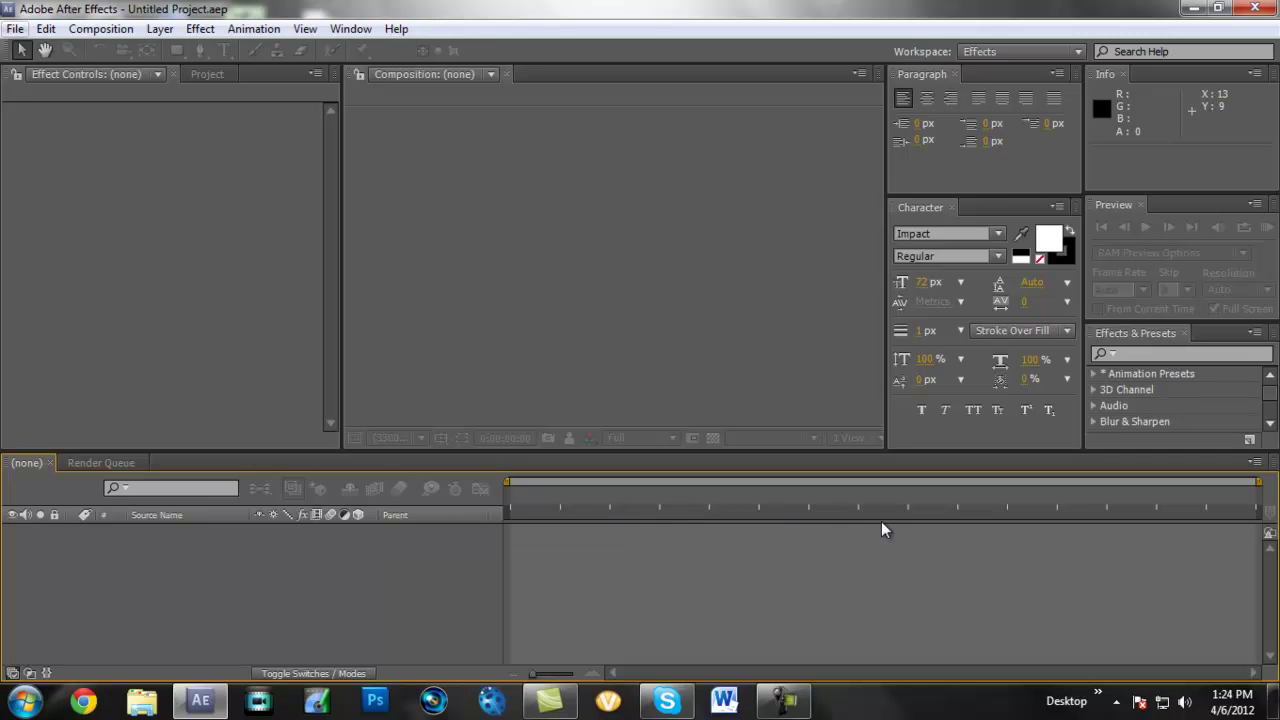
# Step: Import the clip 2012_4_5_19_27_36.M2TS from the ReDzClanHD folder and build a composition from it
pyautogui.click(15, 29)
pyautogui.moveTo(38, 262)
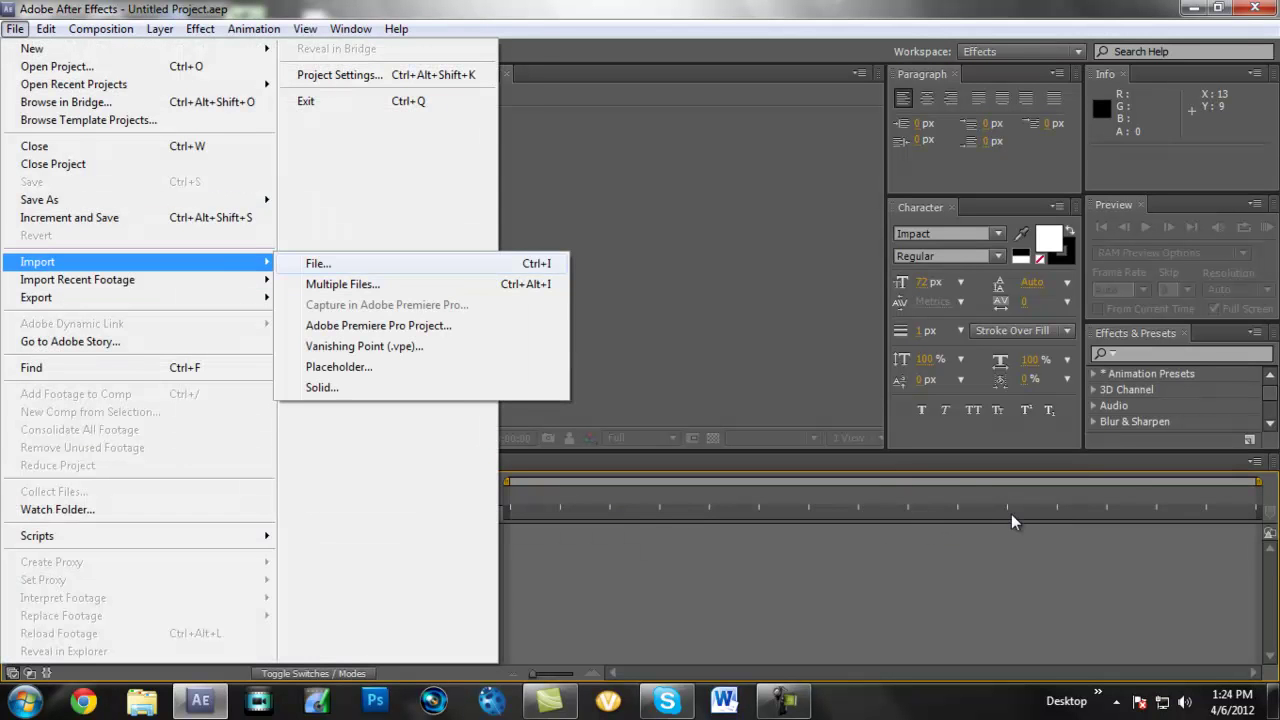
pyautogui.press('Return')
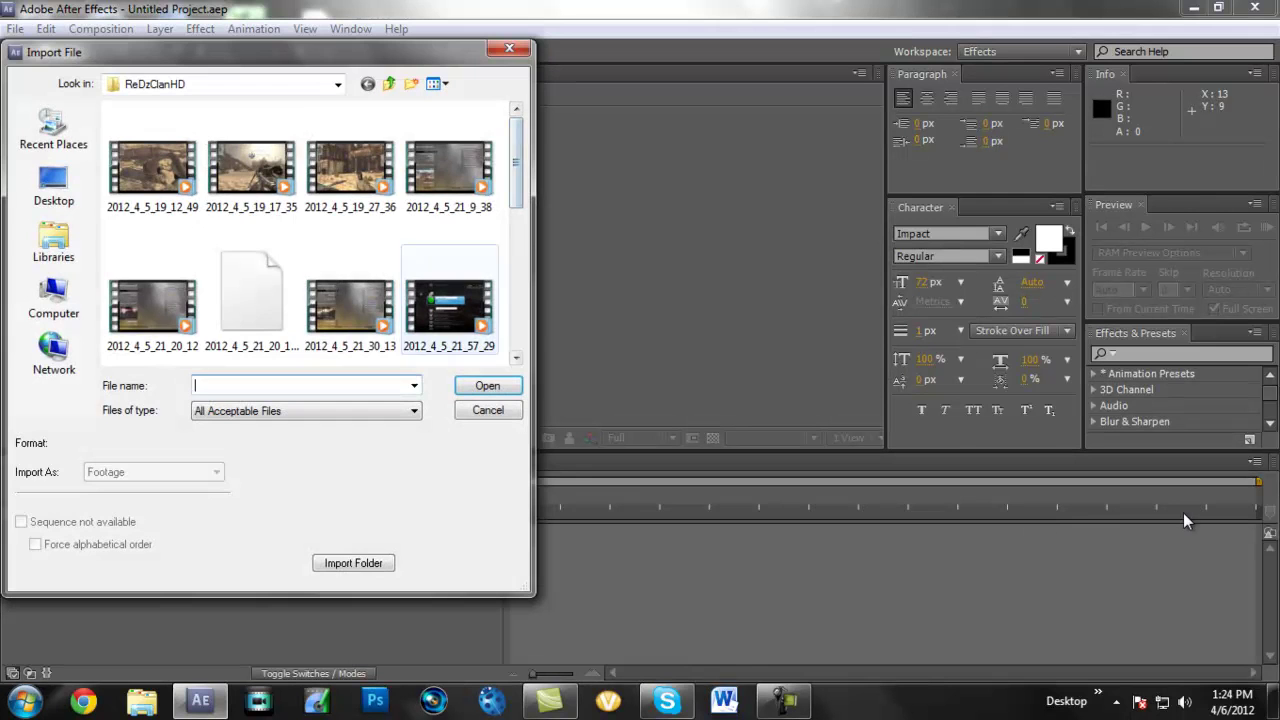
pyautogui.doubleClick(350, 168)
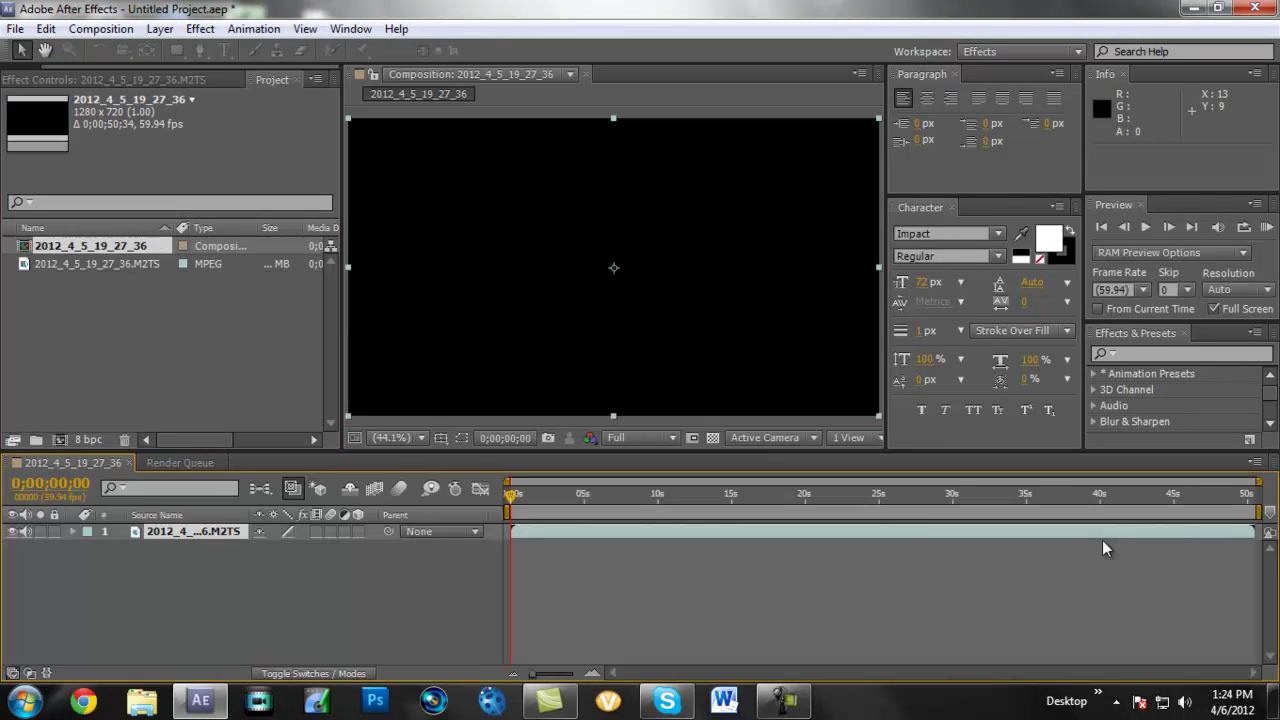
# Step: Scrub through the imported clip and delete its layer from the composition
pyautogui.moveTo(511, 496); pyautogui.dragTo(726, 496)
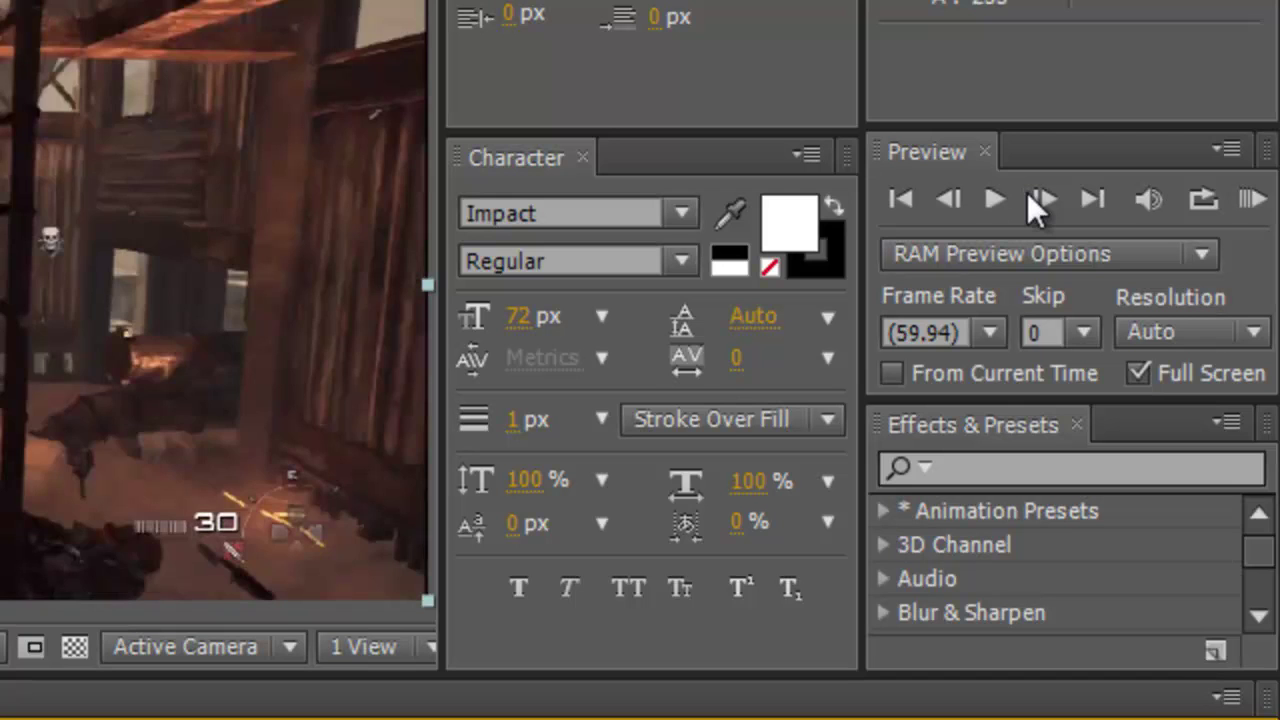
pyautogui.rightClick(3, 702)
pyautogui.click(3, 5)
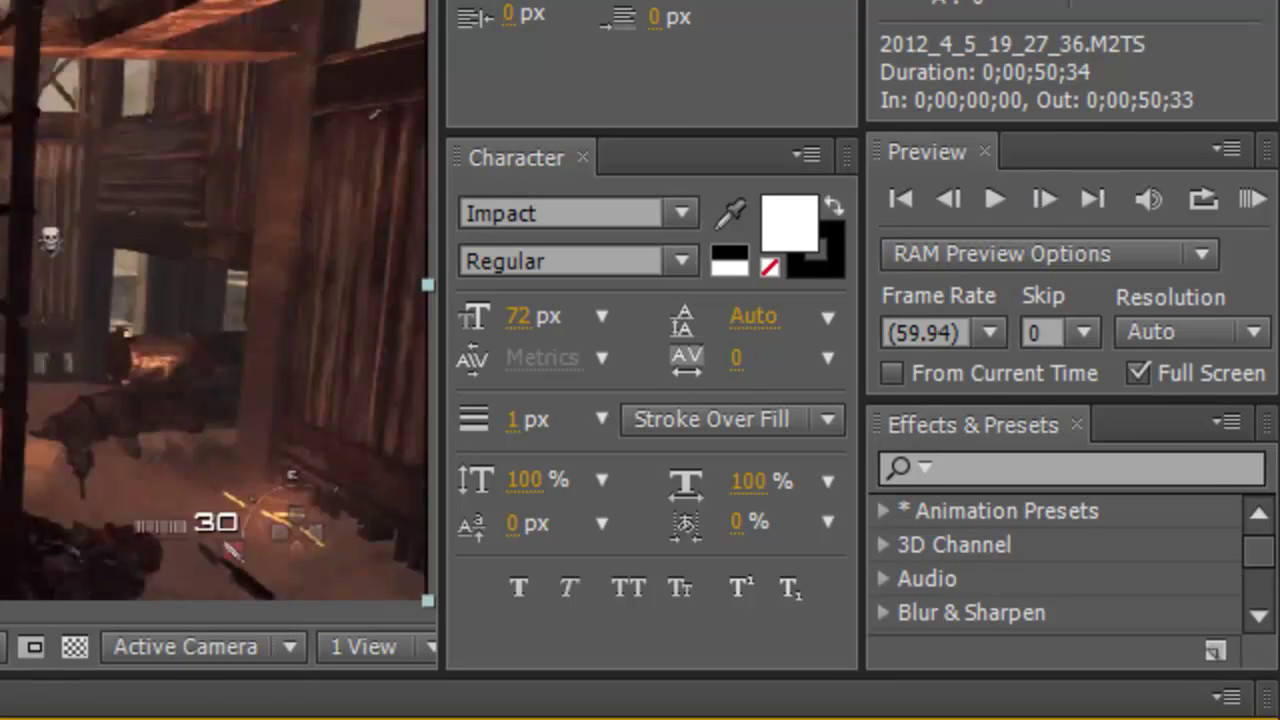
pyautogui.press('Delete')
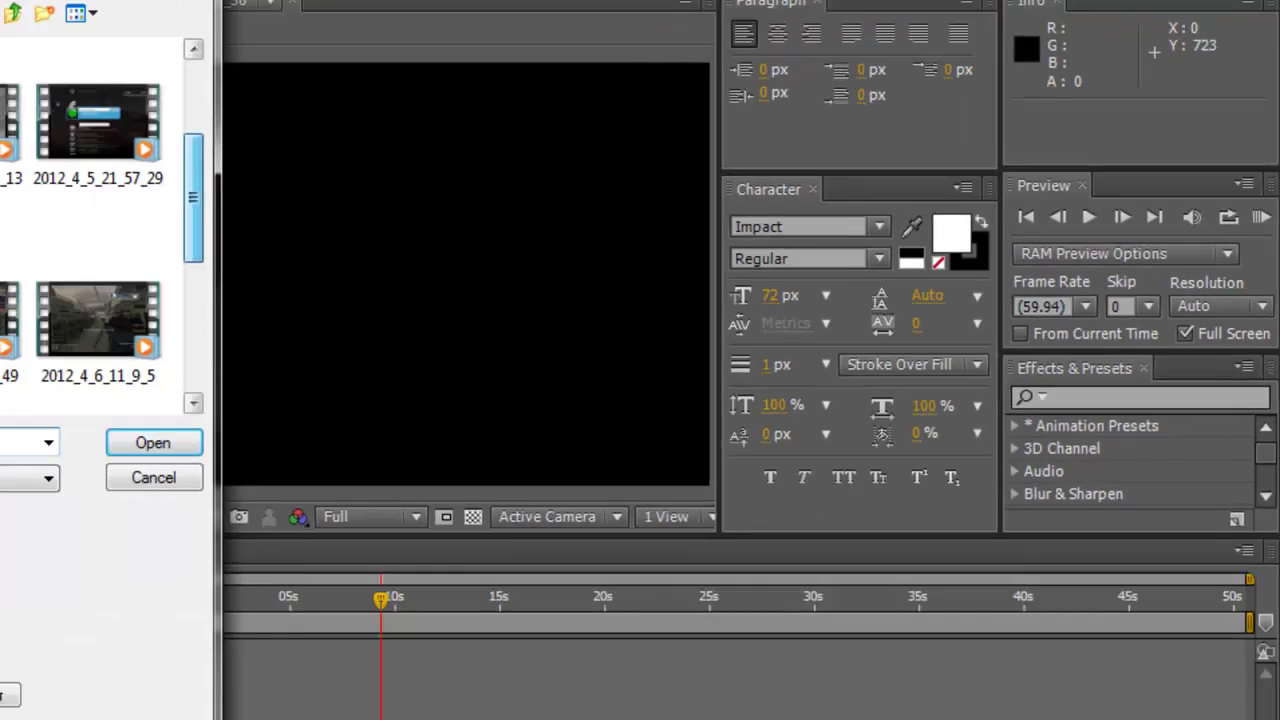
# Step: Import the clip 2012_4_5_19_12_49.M2TS and add it to the composition as a layer near the start of the timeline
pyautogui.moveTo(516, 213); pyautogui.dragTo(516, 171)
pyautogui.doubleClick(154, 150)
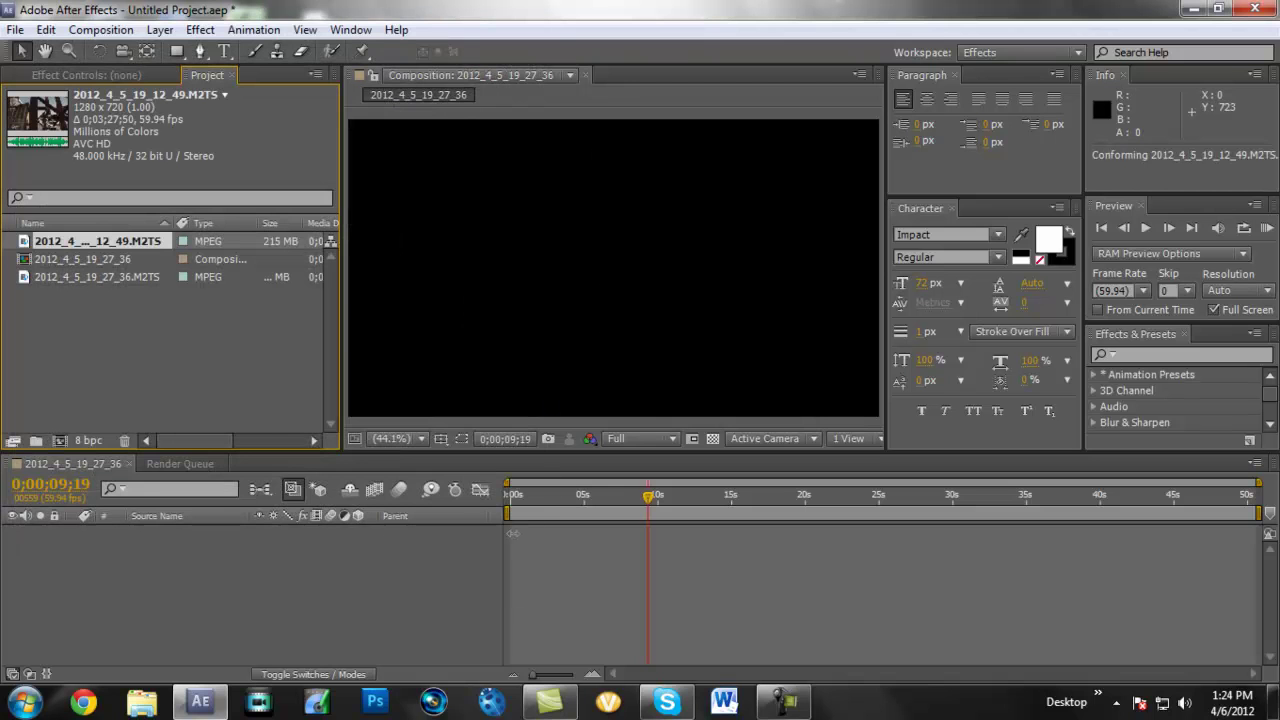
pyautogui.moveTo(97, 241); pyautogui.dragTo(525, 540)
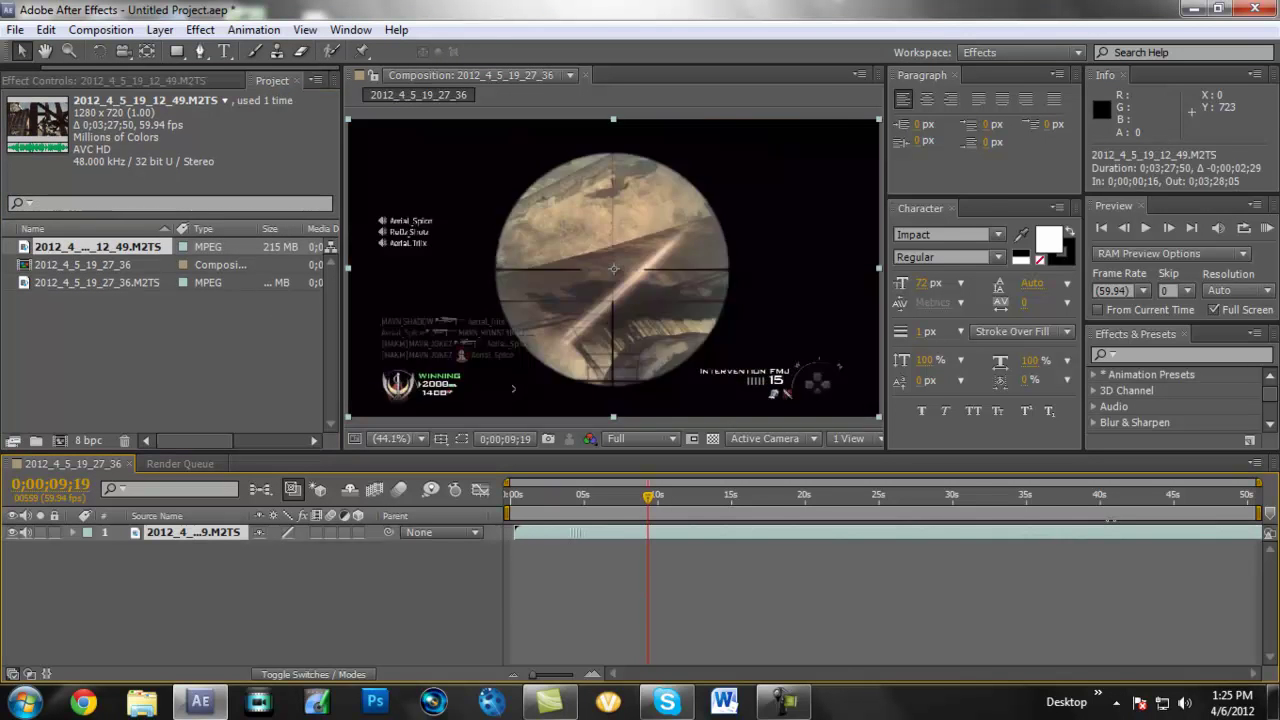
# Step: Scrub and play through the gameplay clip, placing the current time at the scoped shot around 48 seconds
pyautogui.moveTo(526, 496); pyautogui.dragTo(613, 121)
pyautogui.moveTo(613, 496); pyautogui.dragTo(961, 495)
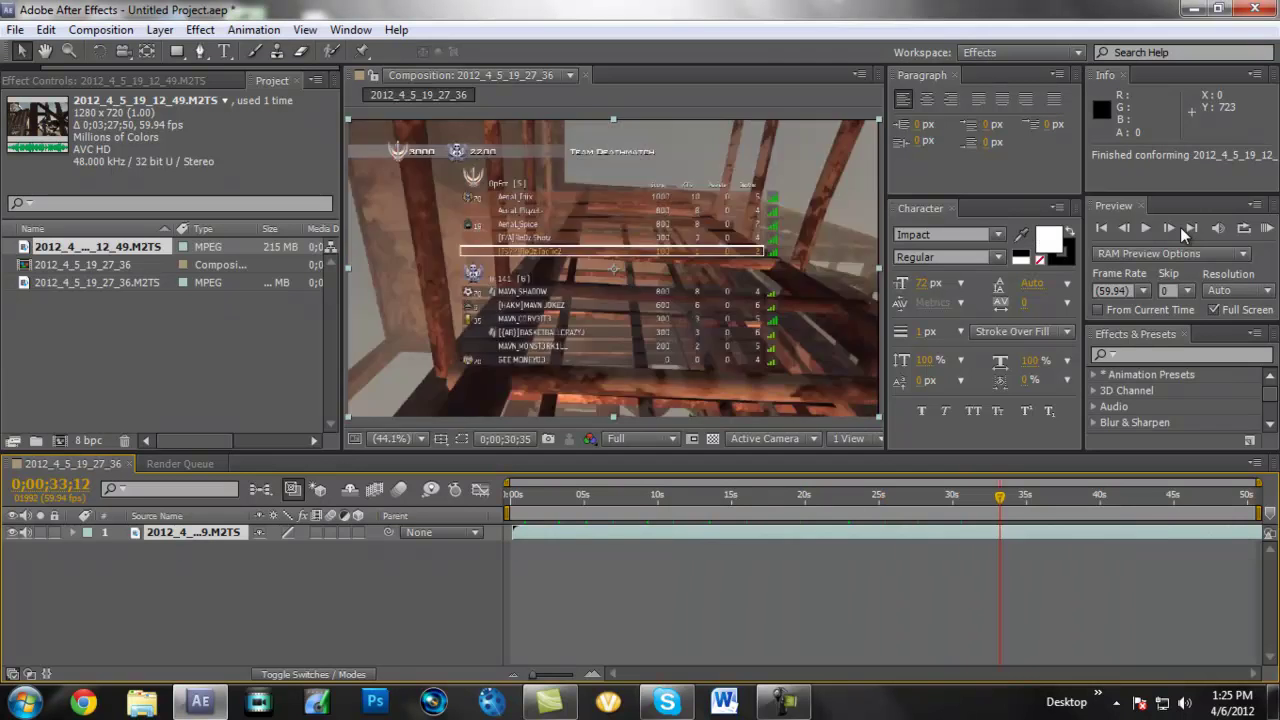
pyautogui.moveTo(1051, 495); pyautogui.dragTo(1158, 495)
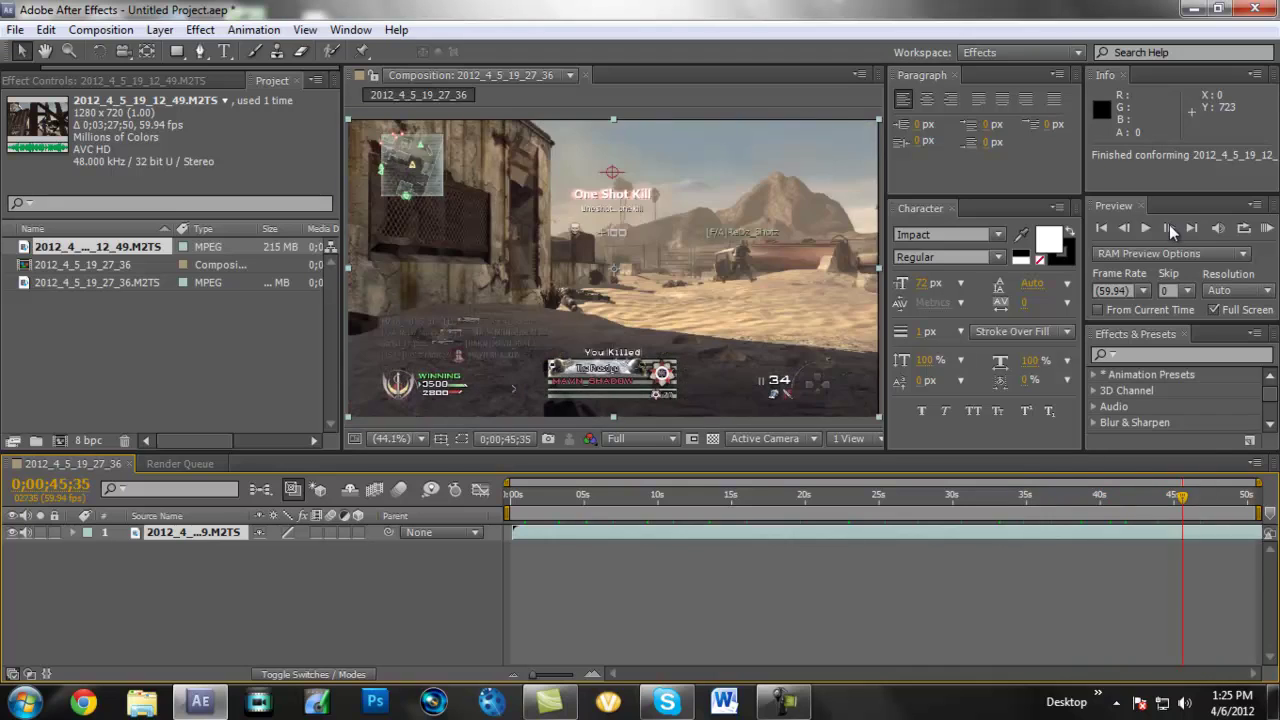
pyautogui.press('space')
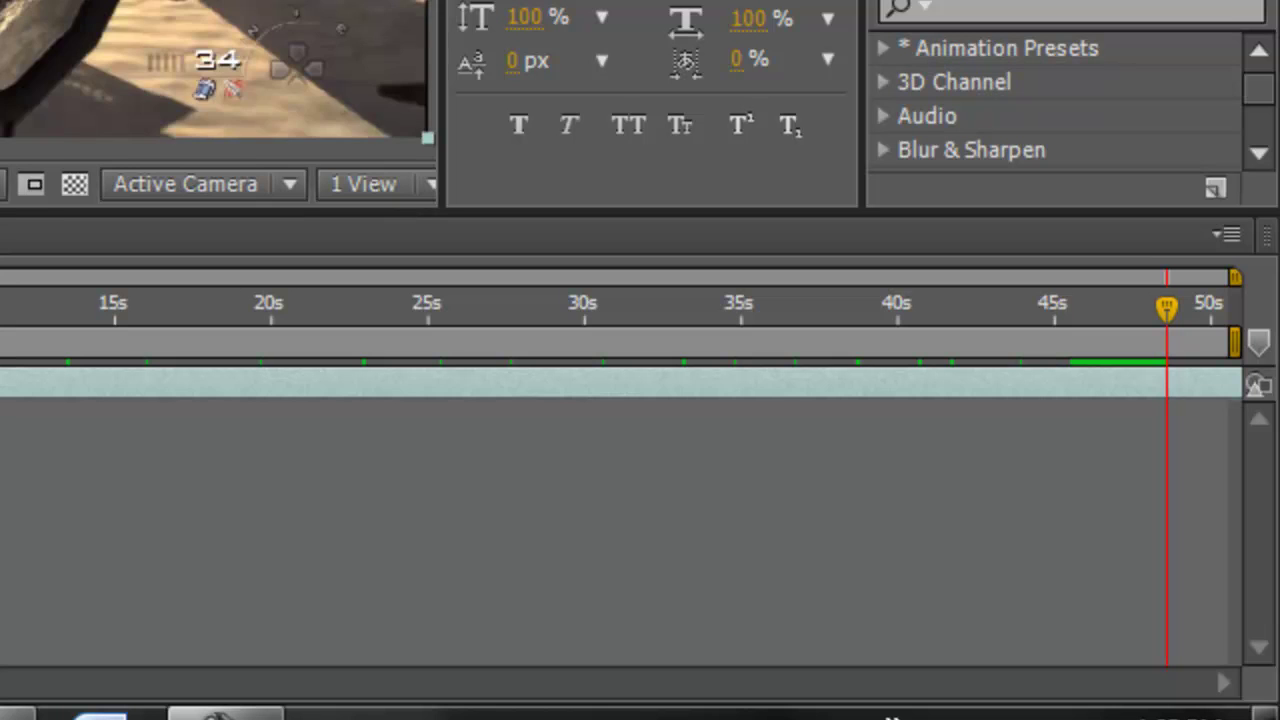
pyautogui.press('pageup')
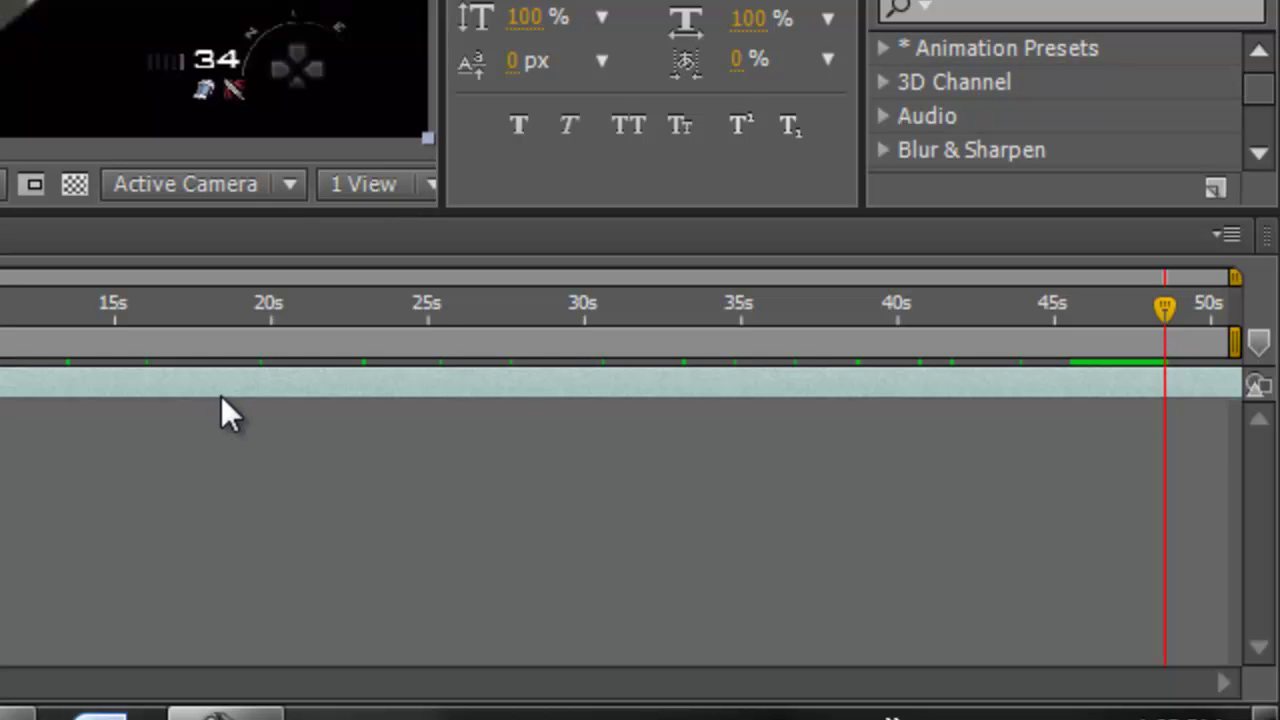
# Step: Add an adjustment layer above the clip, trim its start to 0;00;48;31 and scale its height to about 98%
pyautogui.hotkey('ctrl', 'alt', 'y')
pyautogui.hotkey('alt', '[')
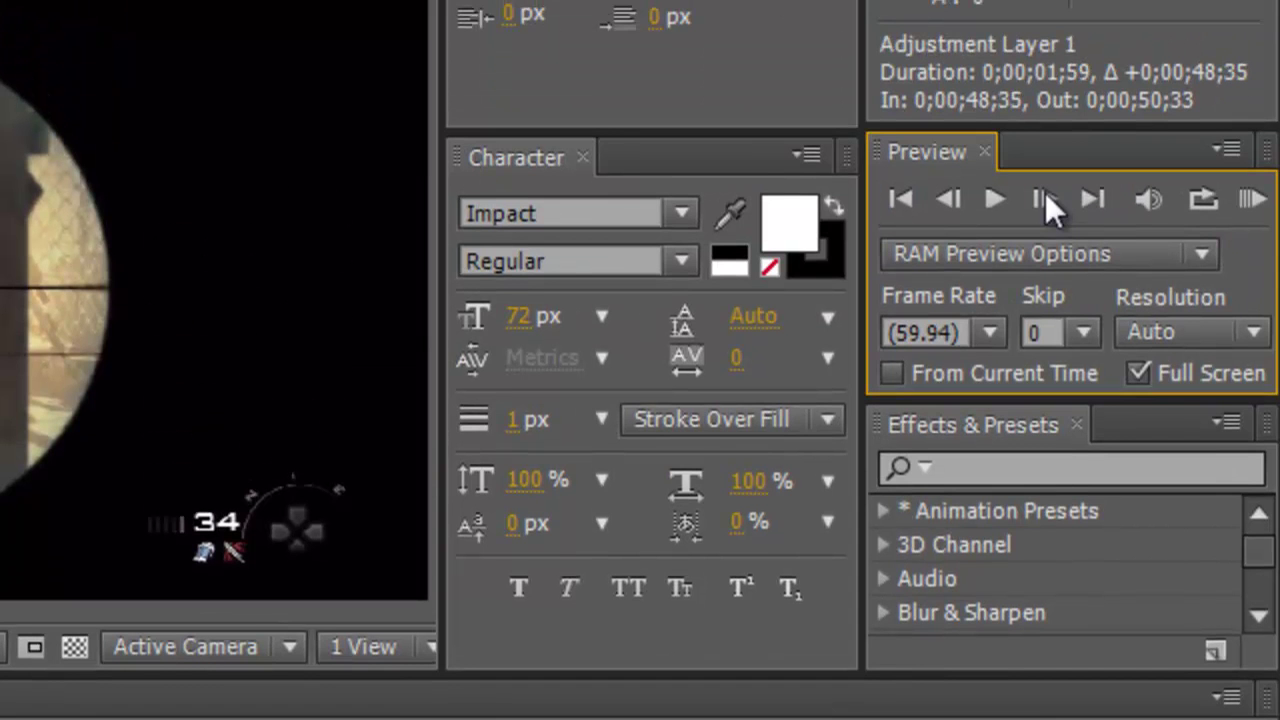
pyautogui.hotkey('alt', '[')
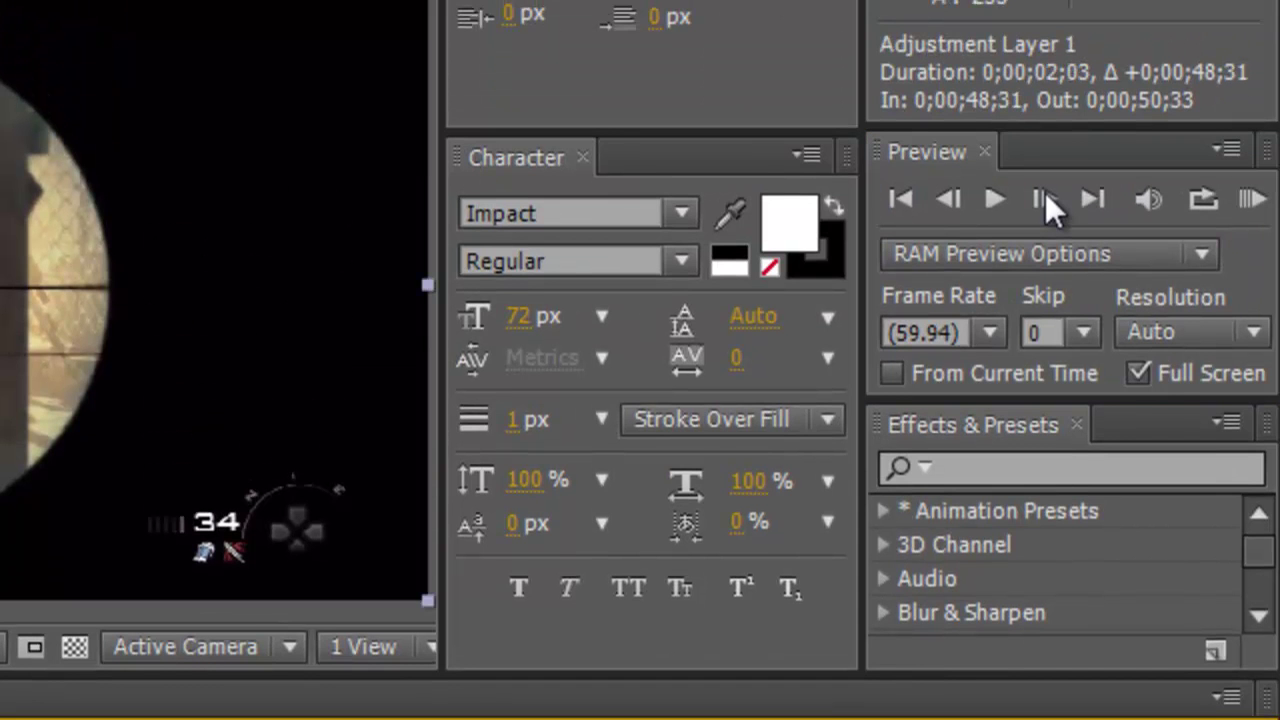
pyautogui.moveTo(448, 89)
pyautogui.mouseDown()
pyautogui.moveTo(448, 163)
pyautogui.moveTo(448, 90)
pyautogui.mouseUp()
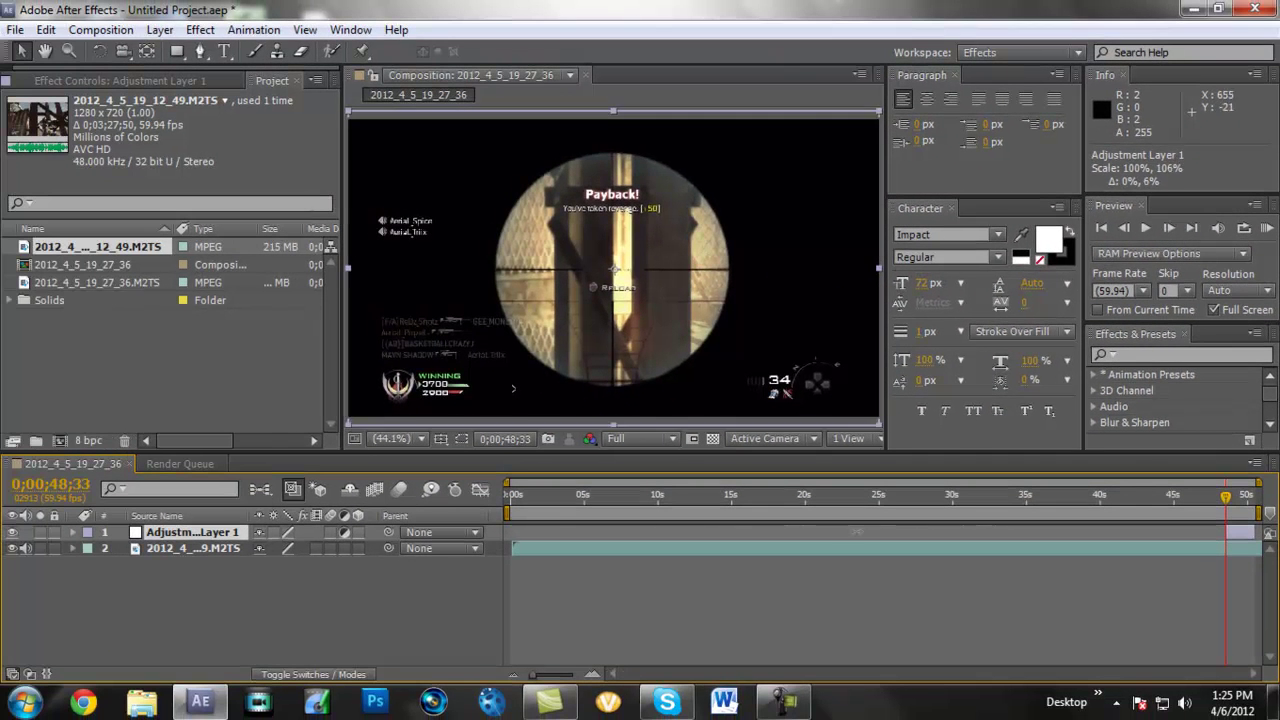
pyautogui.moveTo(620, 121); pyautogui.dragTo(620, 121)
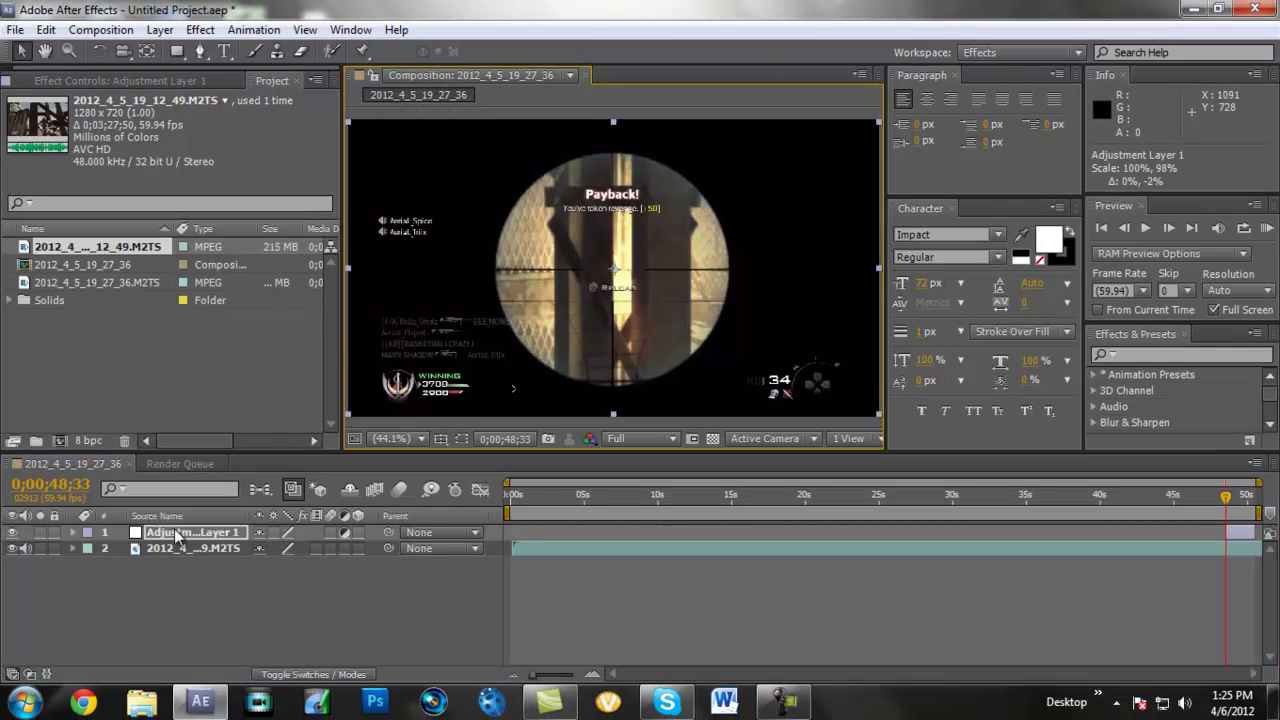
# Step: Play past the shot and trim the adjustment layer's end to 0;00;49;20
pyautogui.press('space')
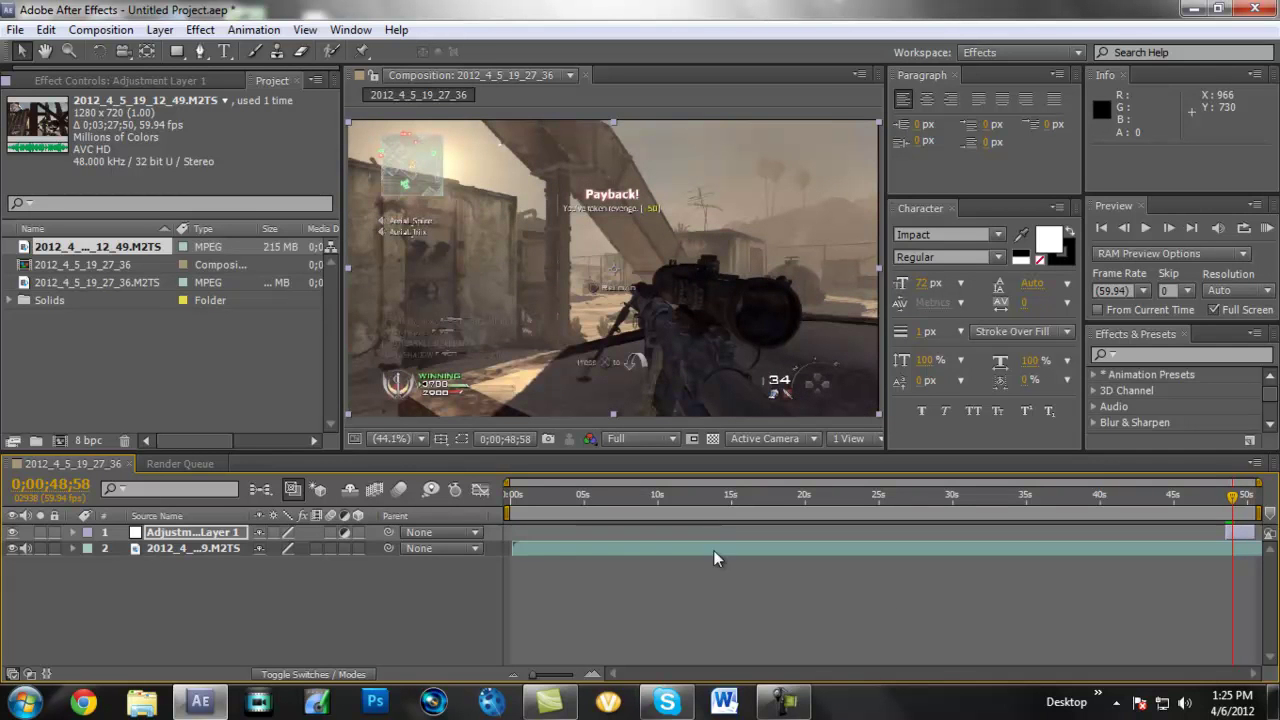
pyautogui.press('Return')
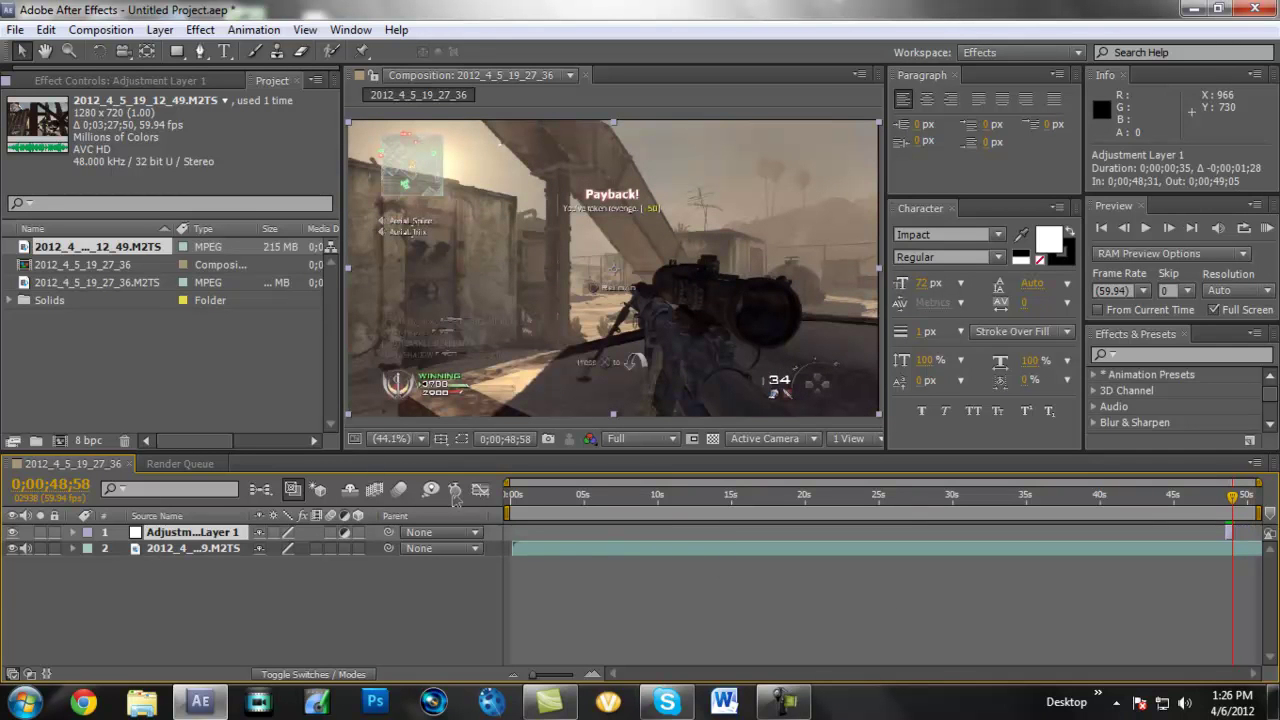
pyautogui.moveTo(1233, 532); pyautogui.dragTo(1237, 532)
# Step: Apply the CC Light Burst 2.5 effect to the adjustment layer
pyautogui.rightClick(214, 532)
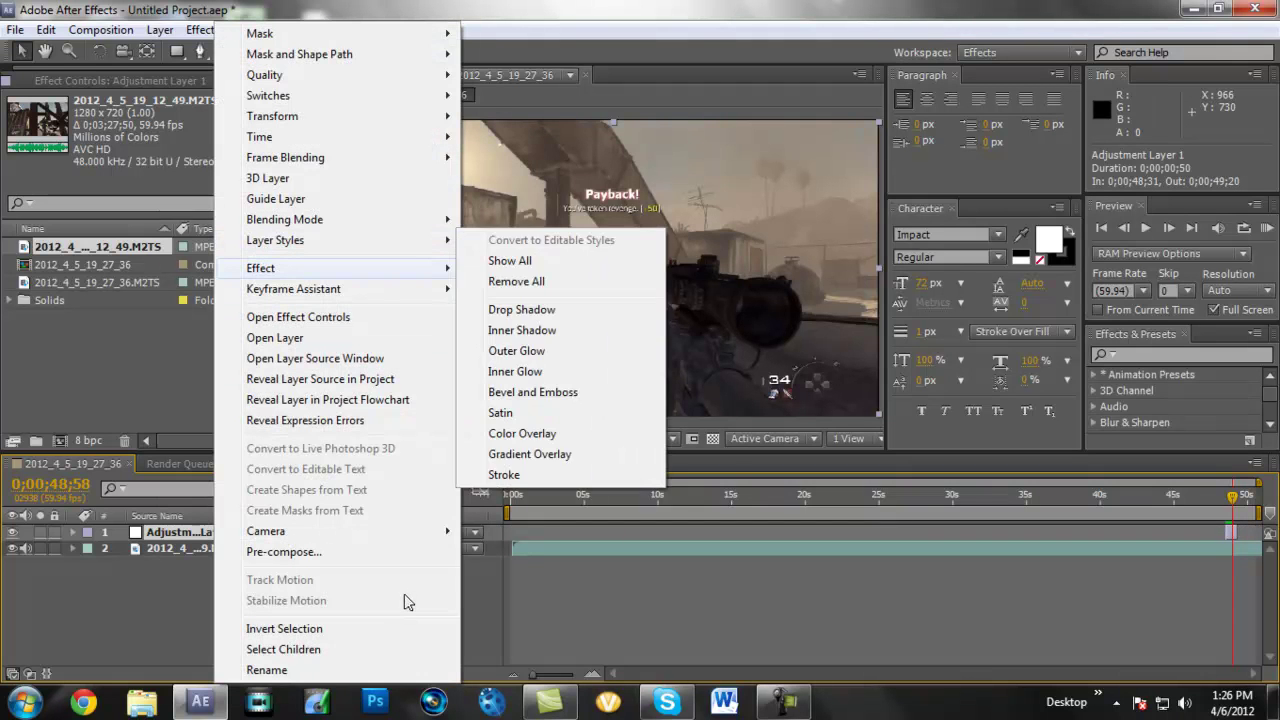
pyautogui.moveTo(262, 268)
pyautogui.moveTo(510, 397)
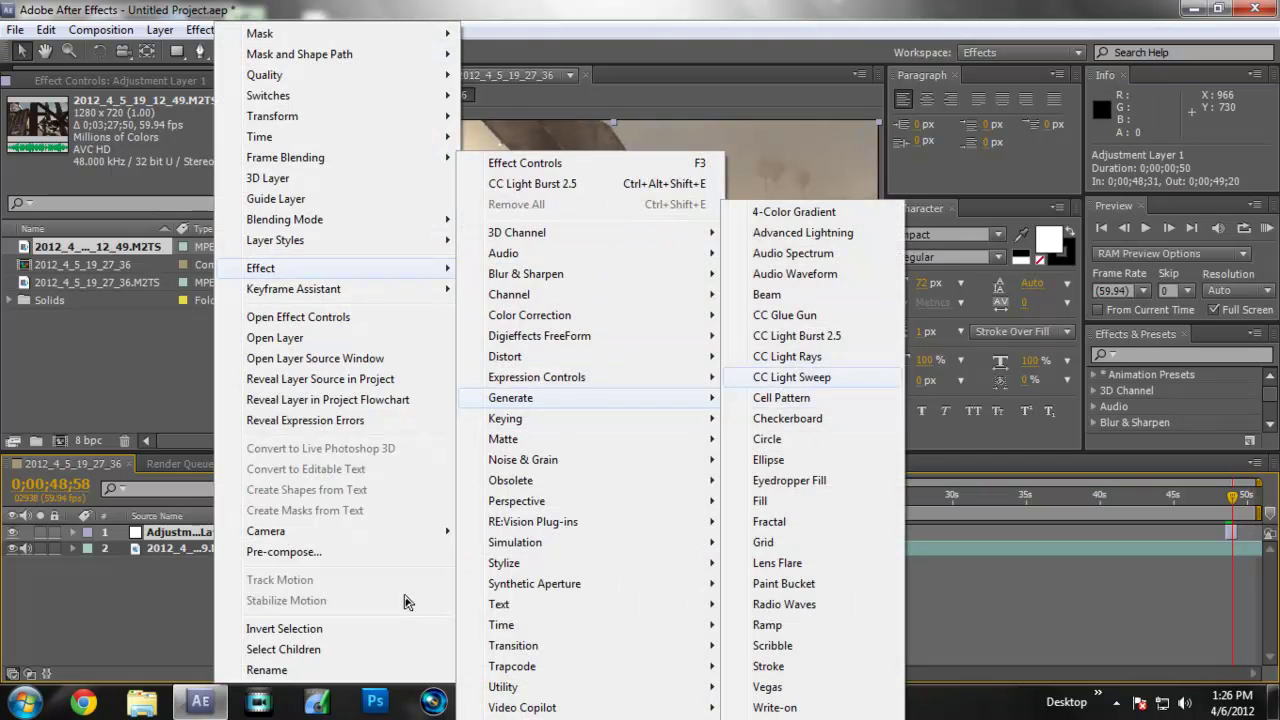
pyautogui.click(797, 335)
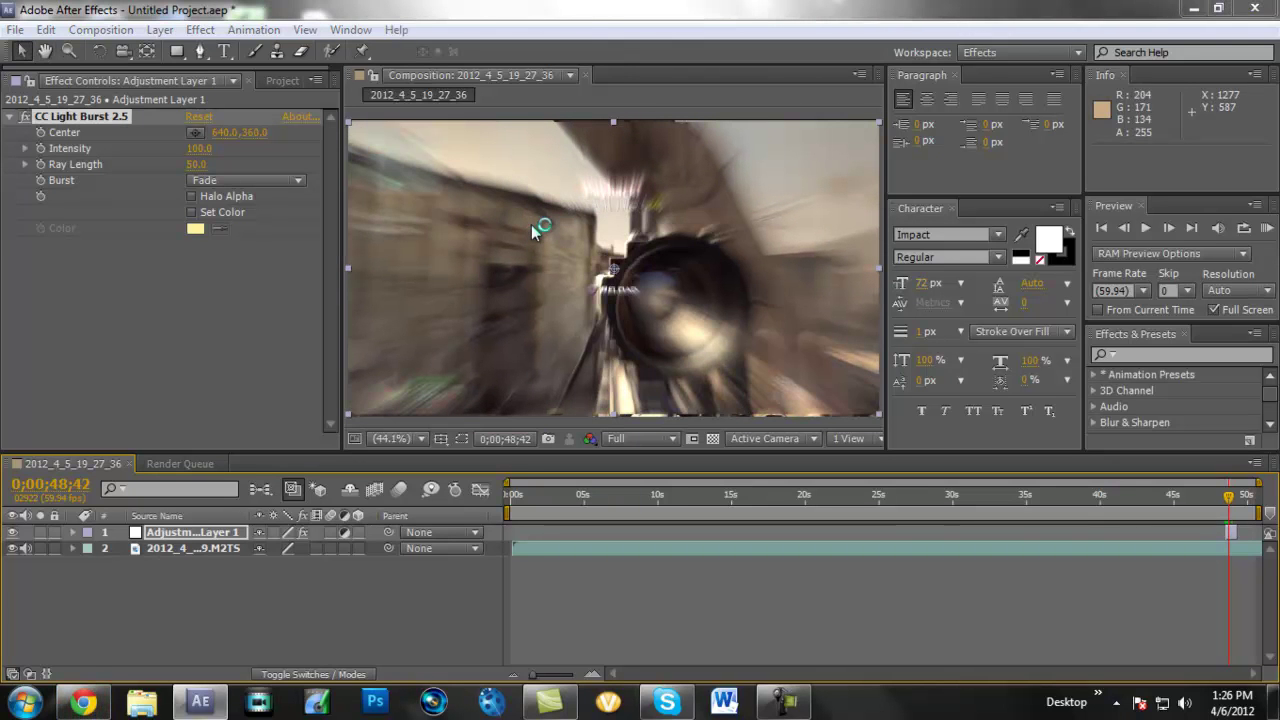
# Step: Switch to Chrome, open the Cod Minitage video from the YouTube watch history and pause it after the blurred kill shot
pyautogui.hotkey('alt', 'Tab')
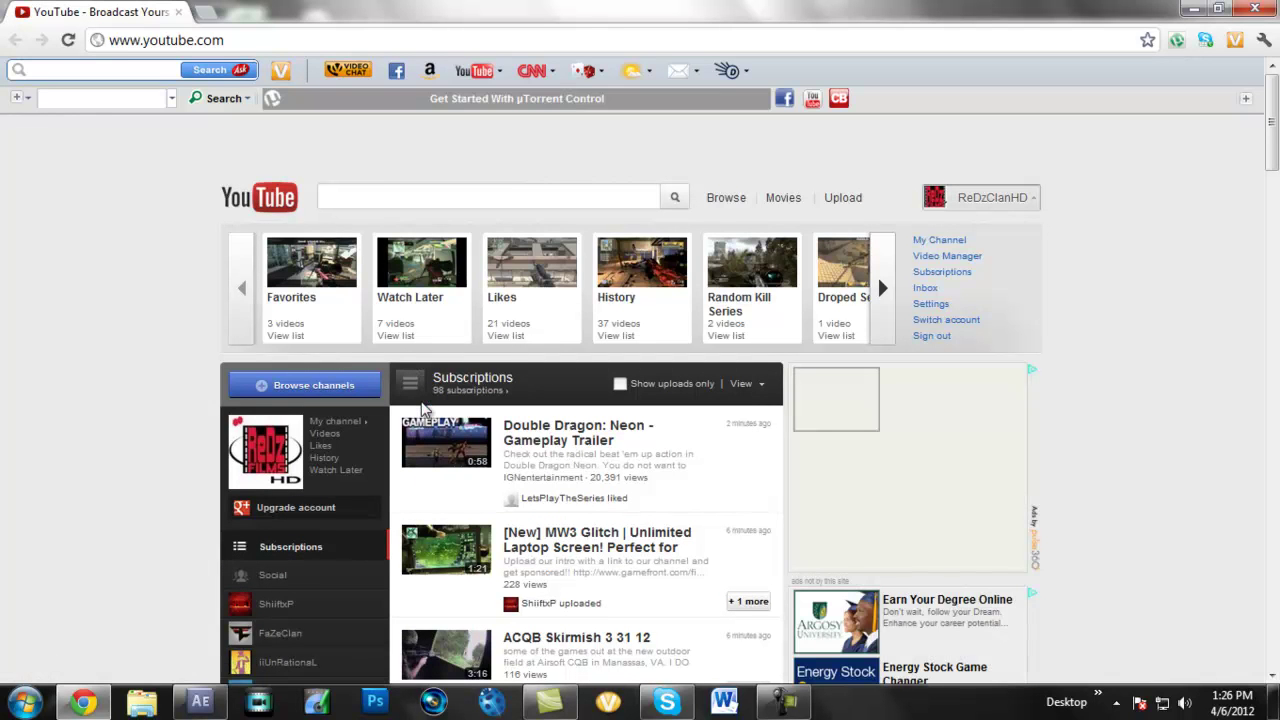
pyautogui.click(245, 543)
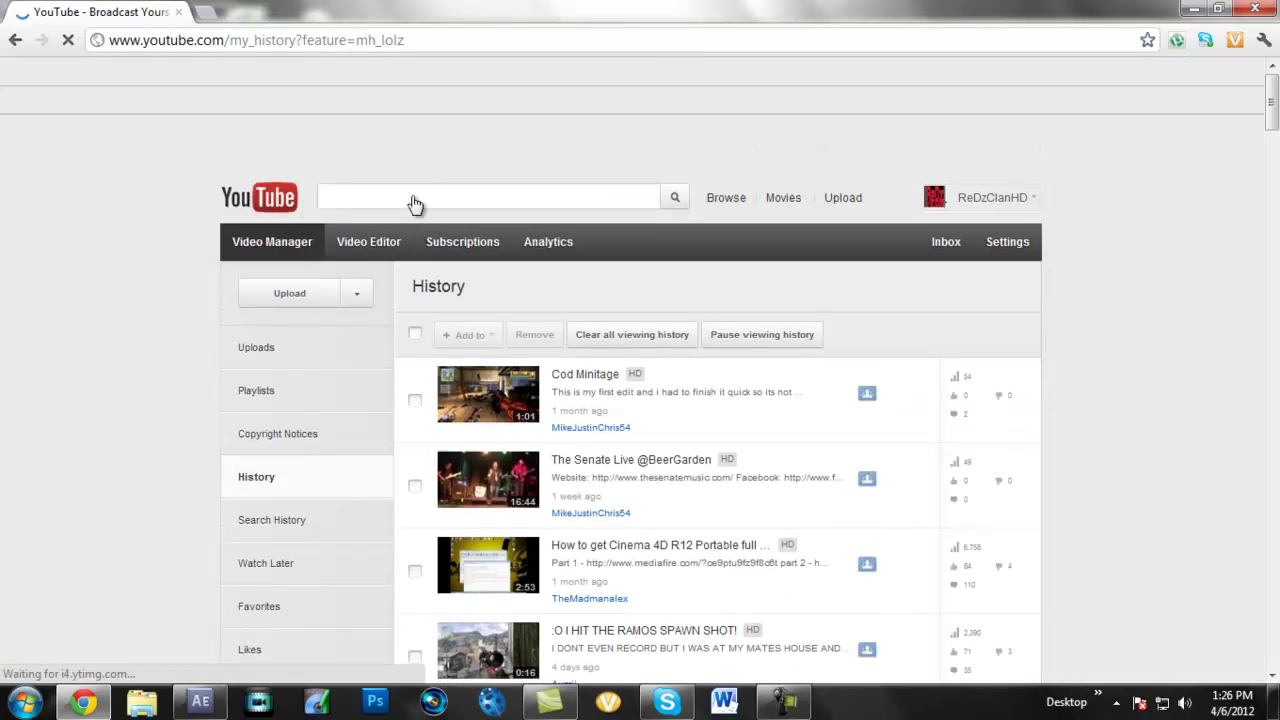
pyautogui.press('Return')
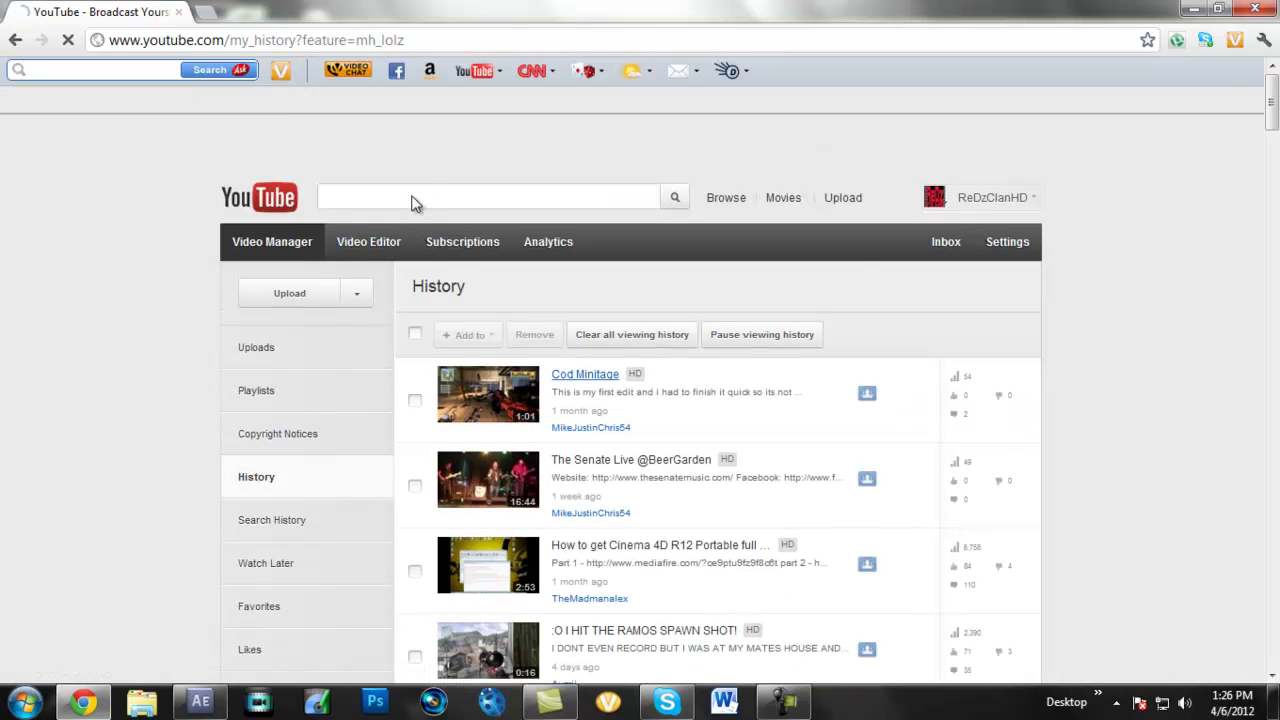
pyautogui.scroll(-3, 674, 437)
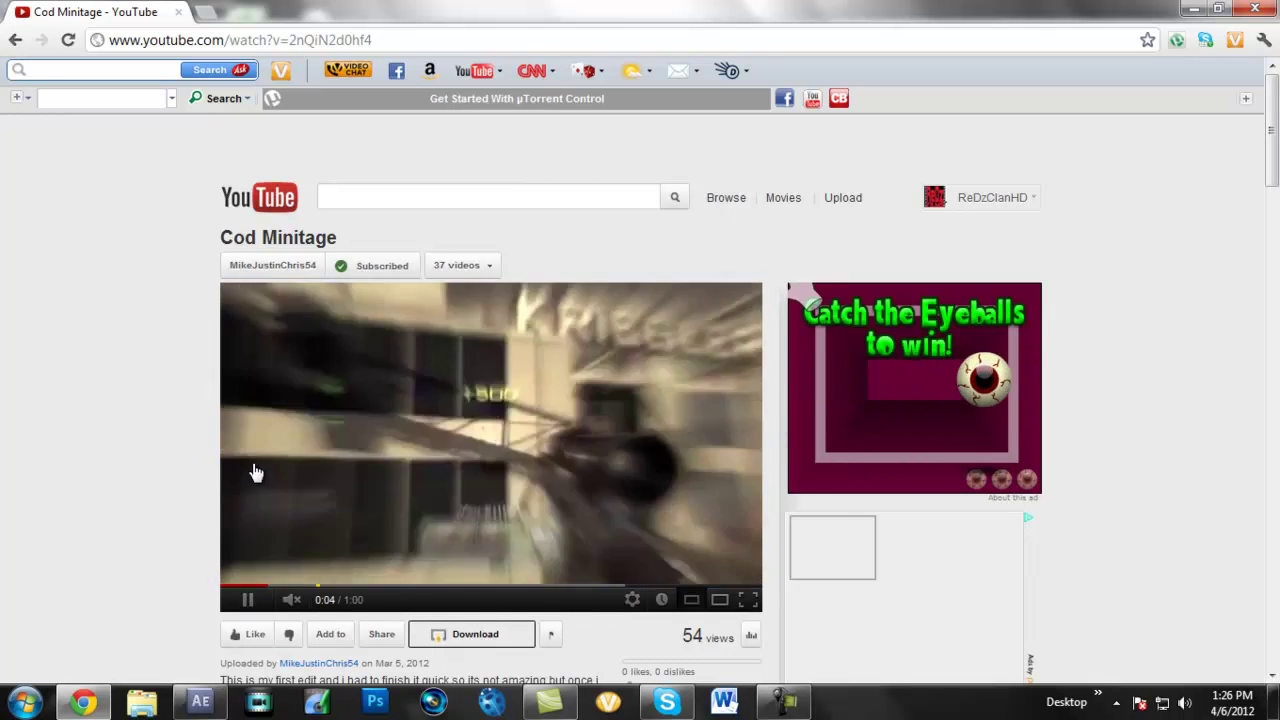
pyautogui.click(258, 484)
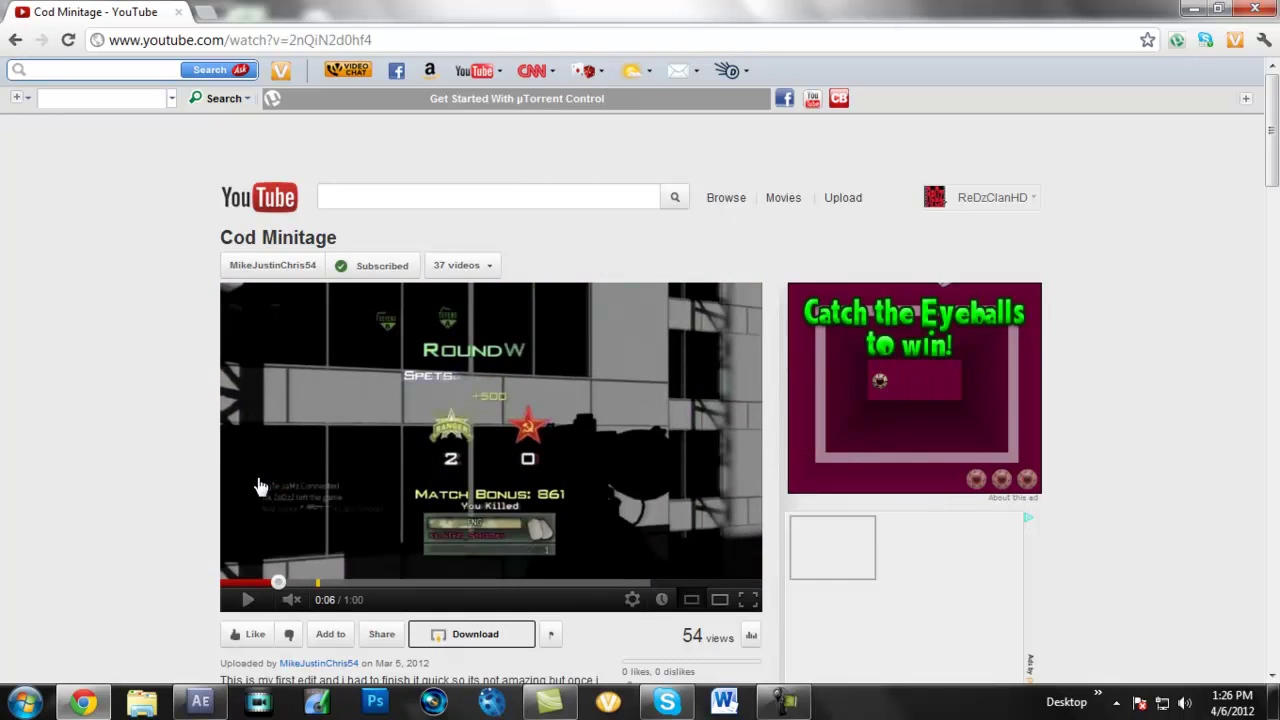
# Step: Return to After Effects and preview the light burst from 0;00;48;20
pyautogui.hotkey('alt', 'Tab')
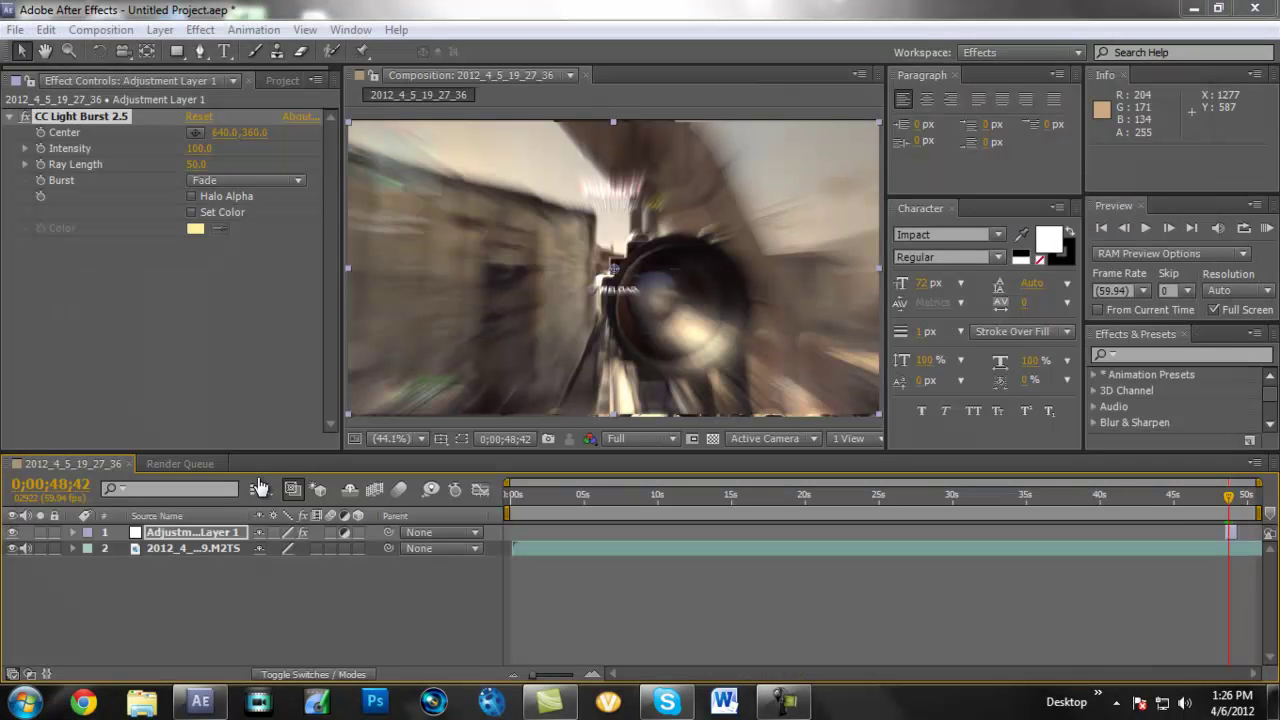
pyautogui.moveTo(1229, 497); pyautogui.dragTo(1223, 497)
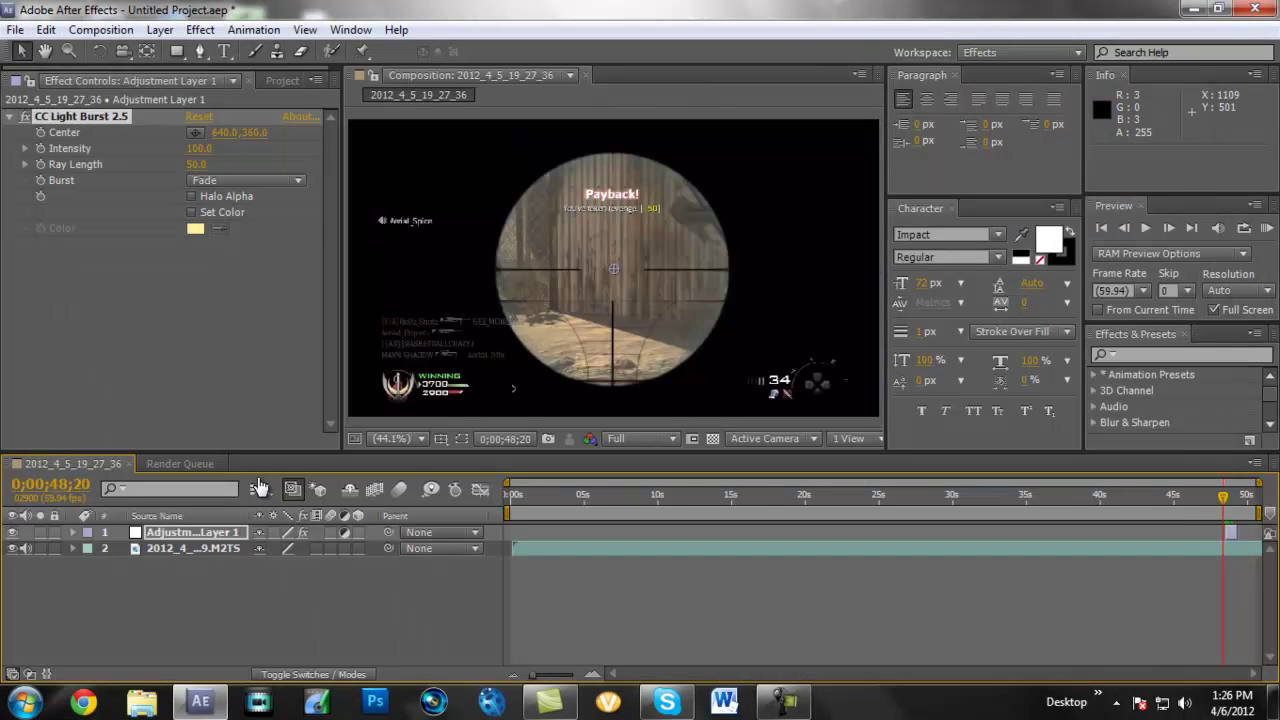
pyautogui.press('space')
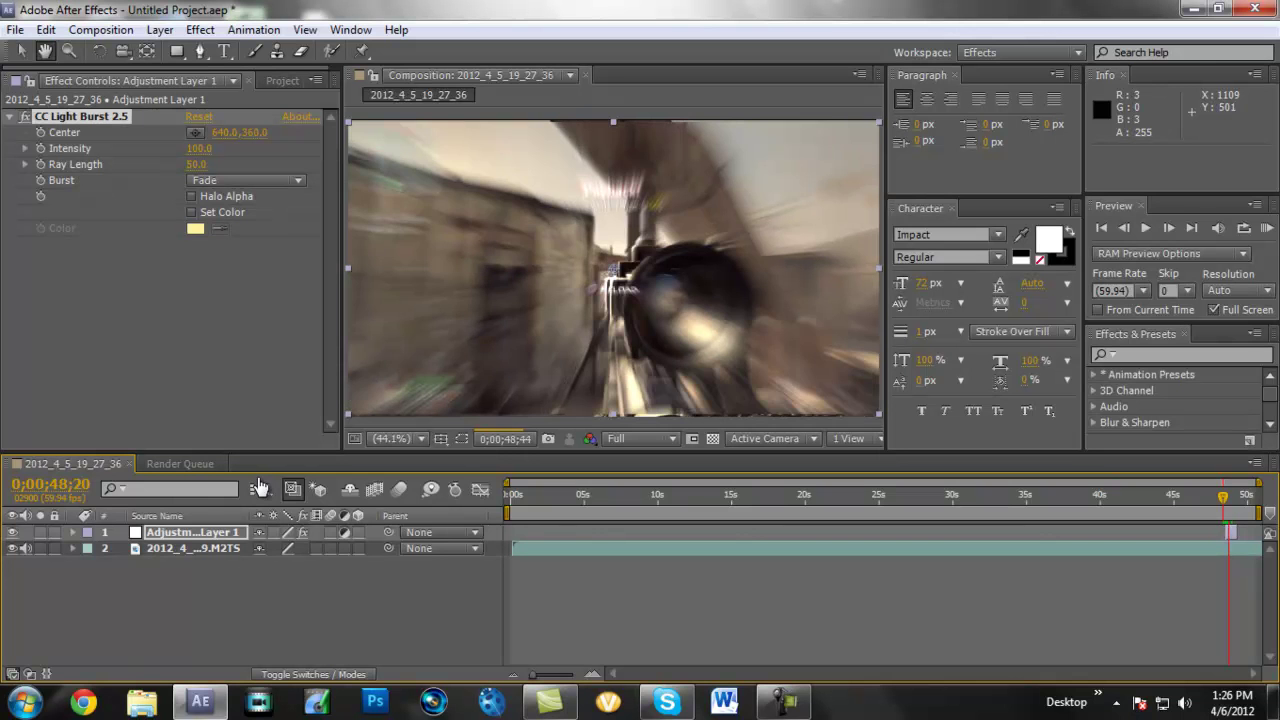